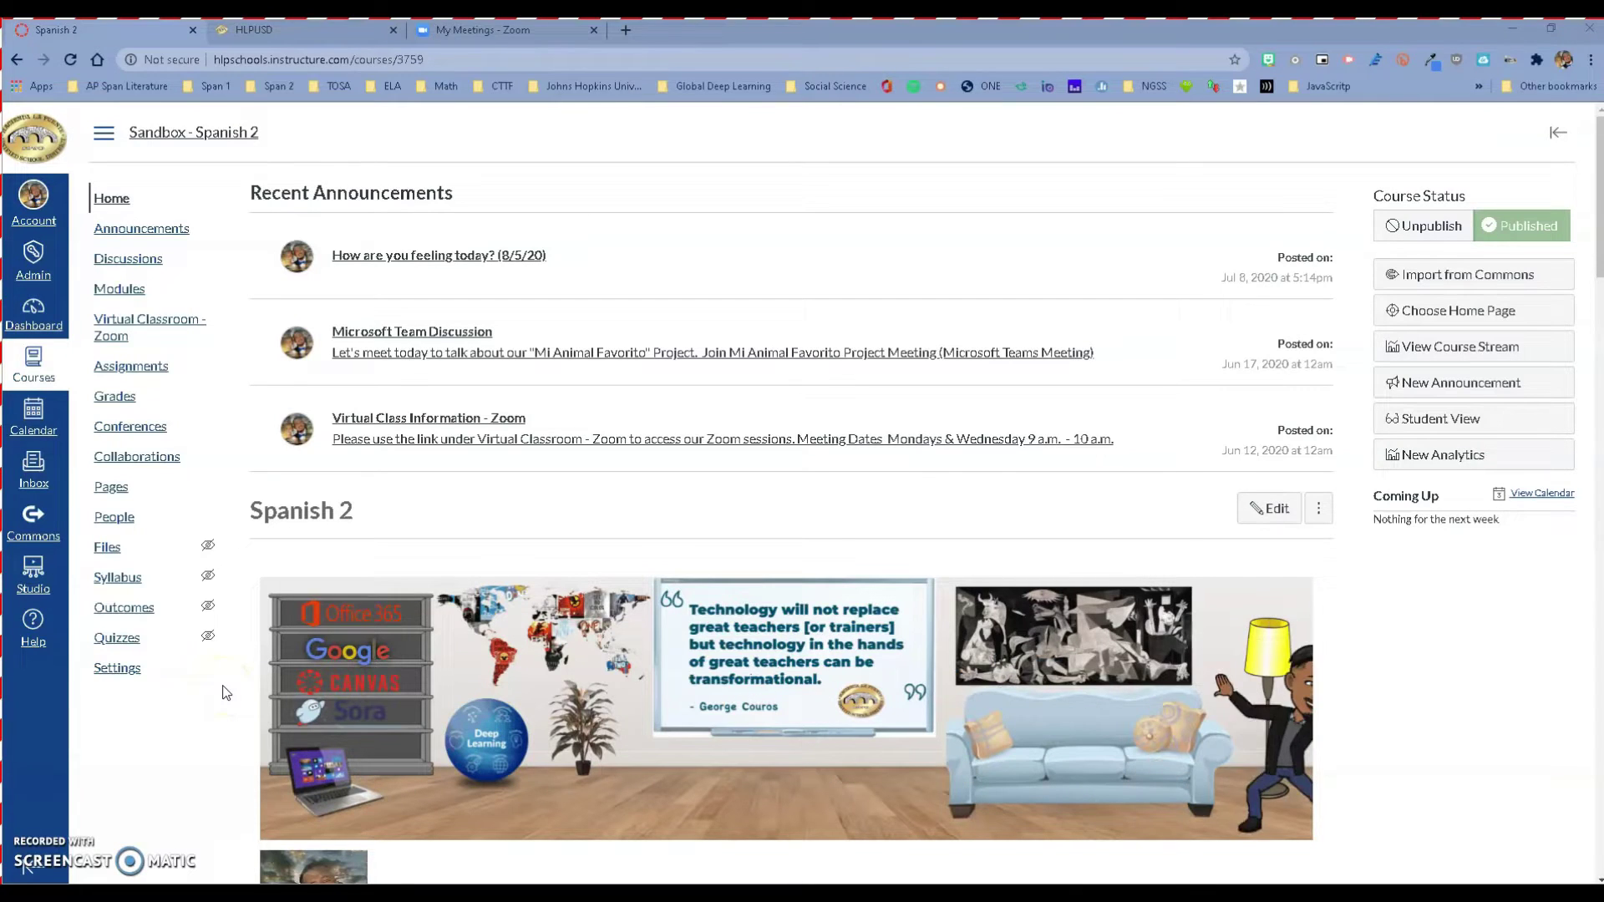
# Go to the Sandbox - Spanish 2 course's 'Virtual Classroom - Zoom' link in course navigation
pyautogui.click(125, 640)
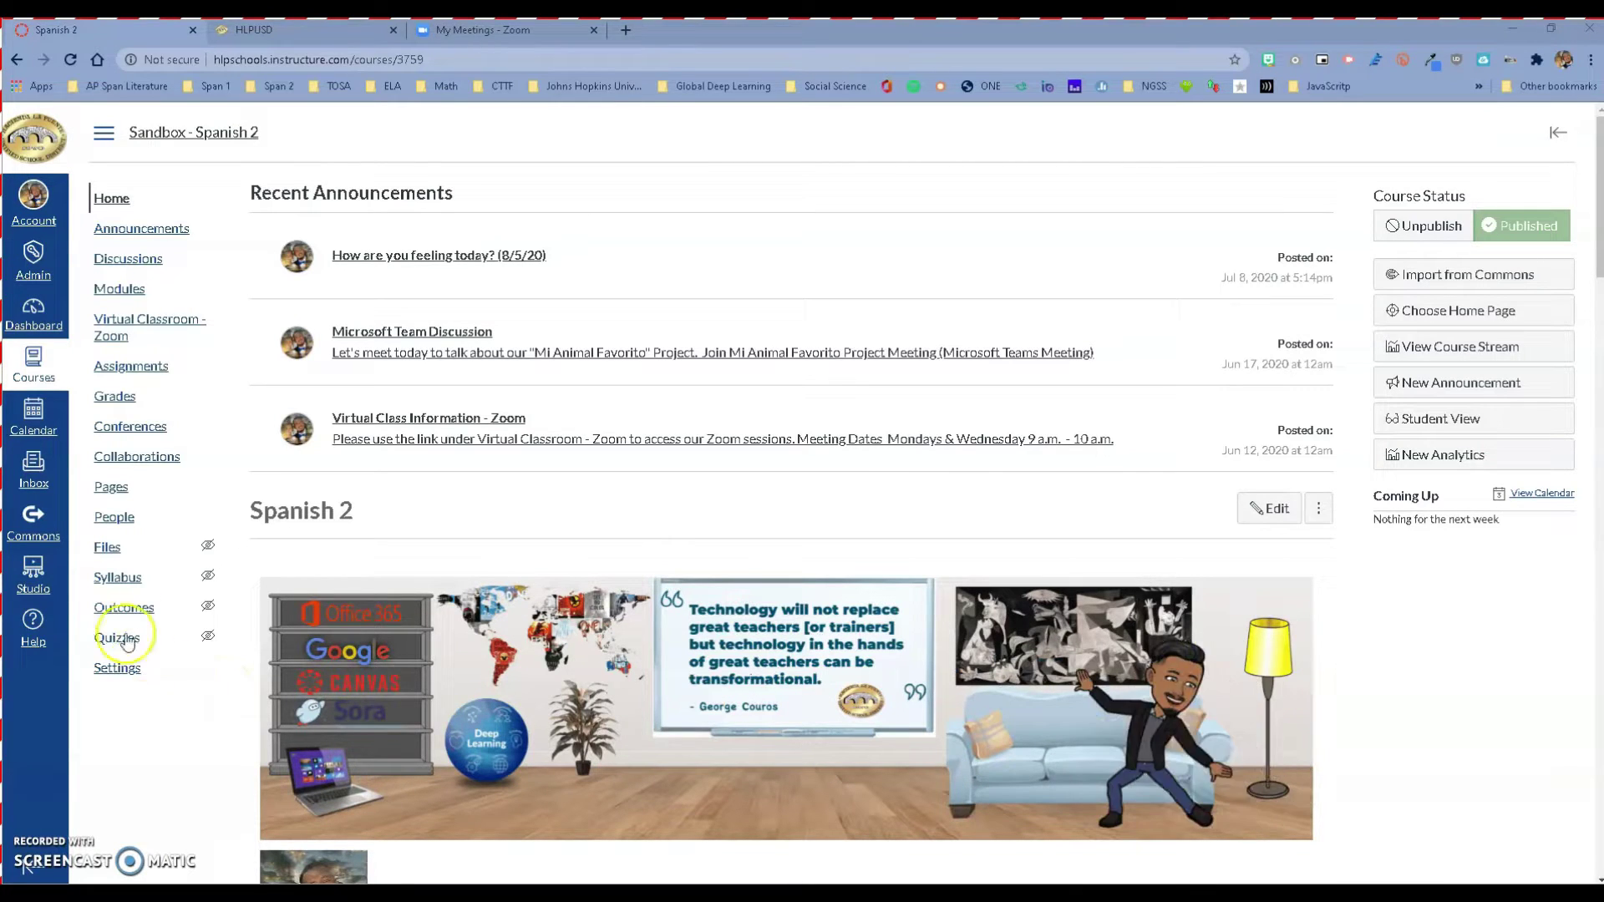
# Launch the Spanish 2 Zoom meeting in a new tab, then return to the Canvas tab
pyautogui.click(118, 326)
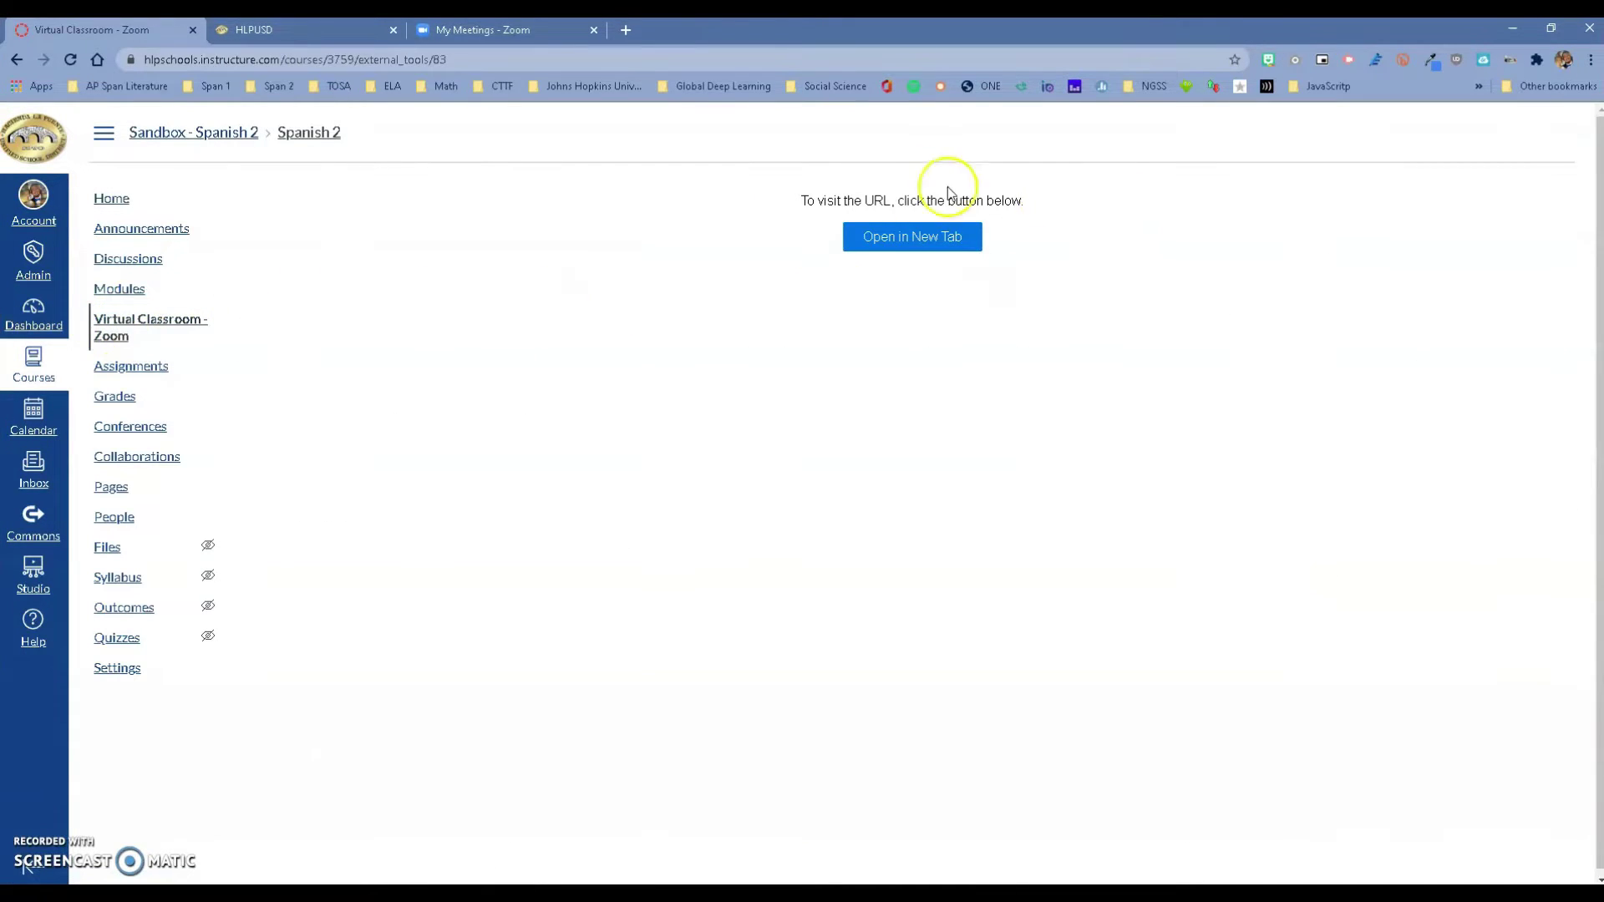
pyautogui.click(934, 241)
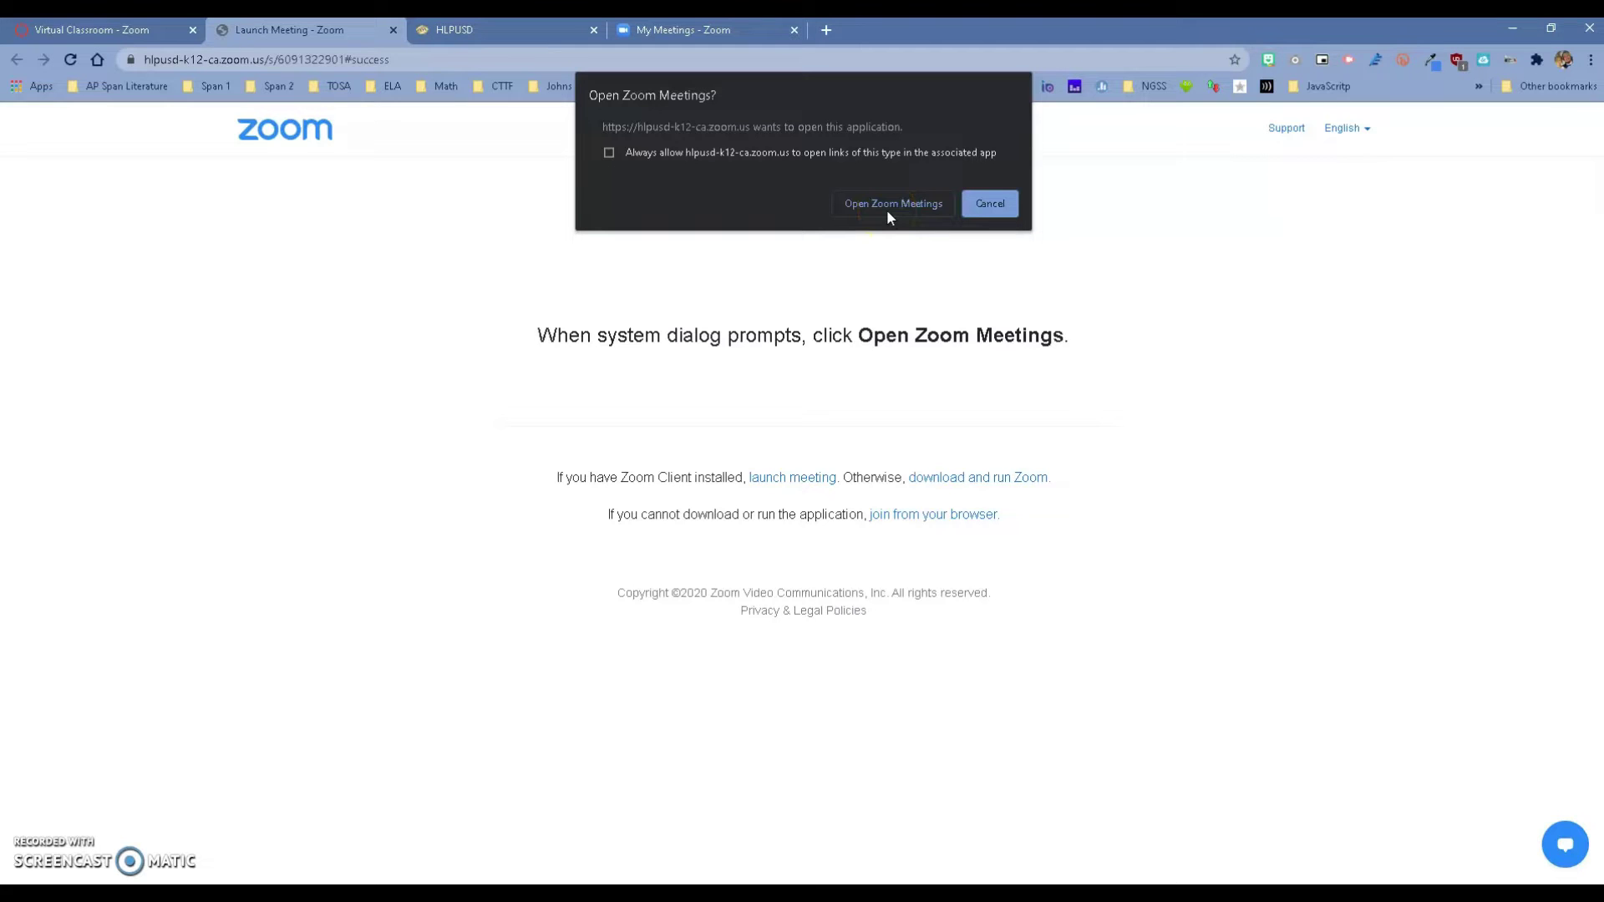
pyautogui.click(86, 32)
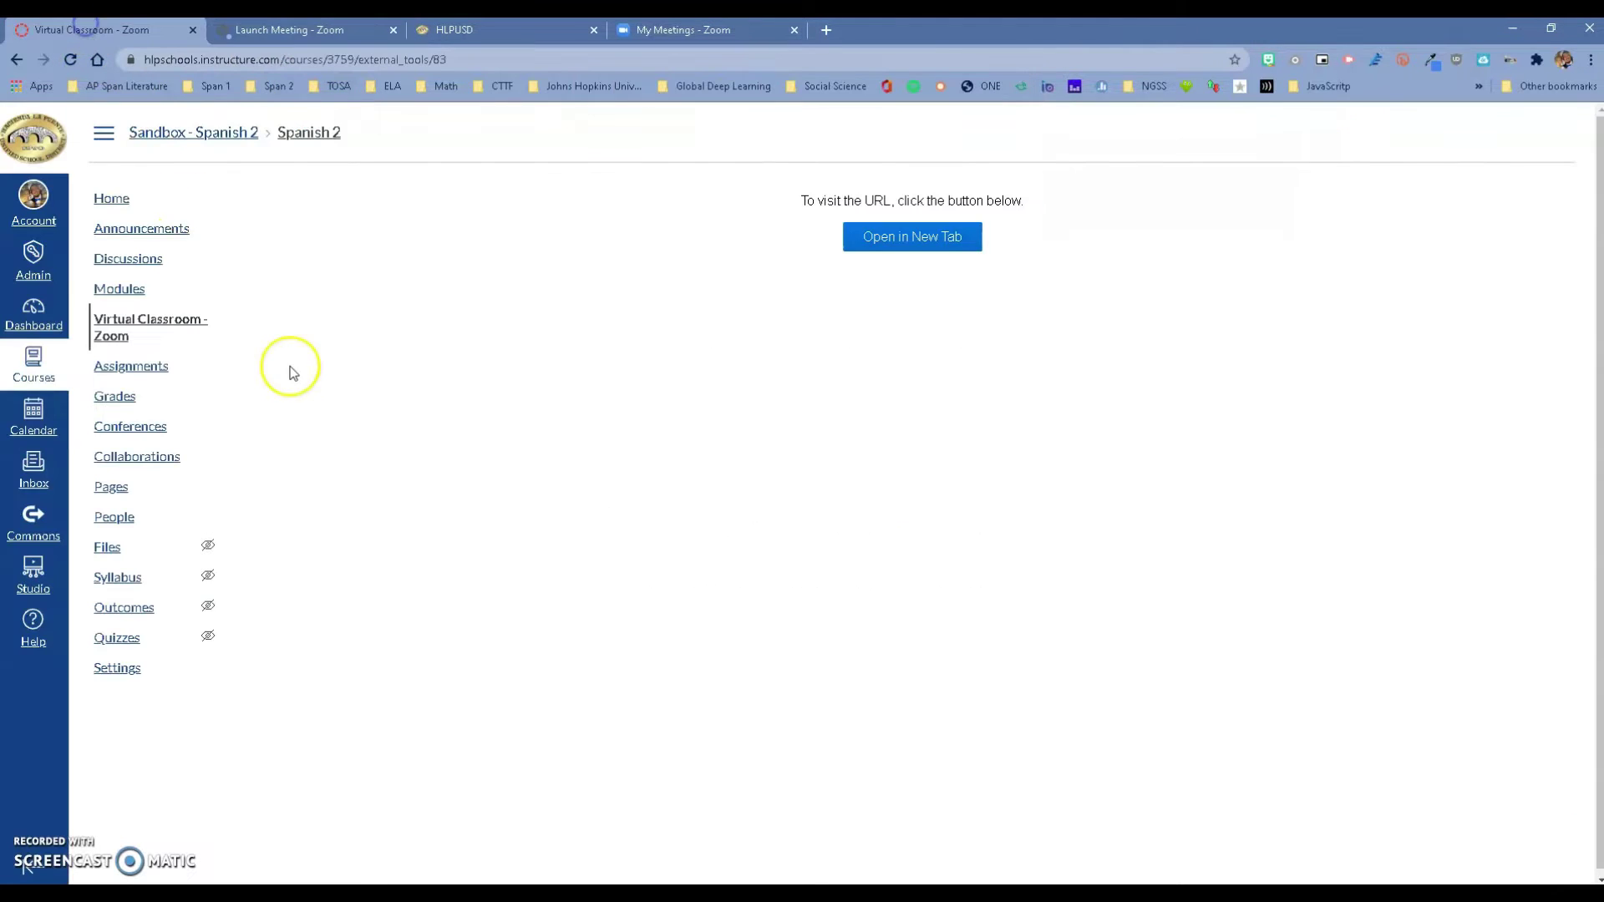
# In Distance Learning Elementary's Settings > Apps, search 'redirect' and view the Redirect Tool details
pyautogui.click(43, 317)
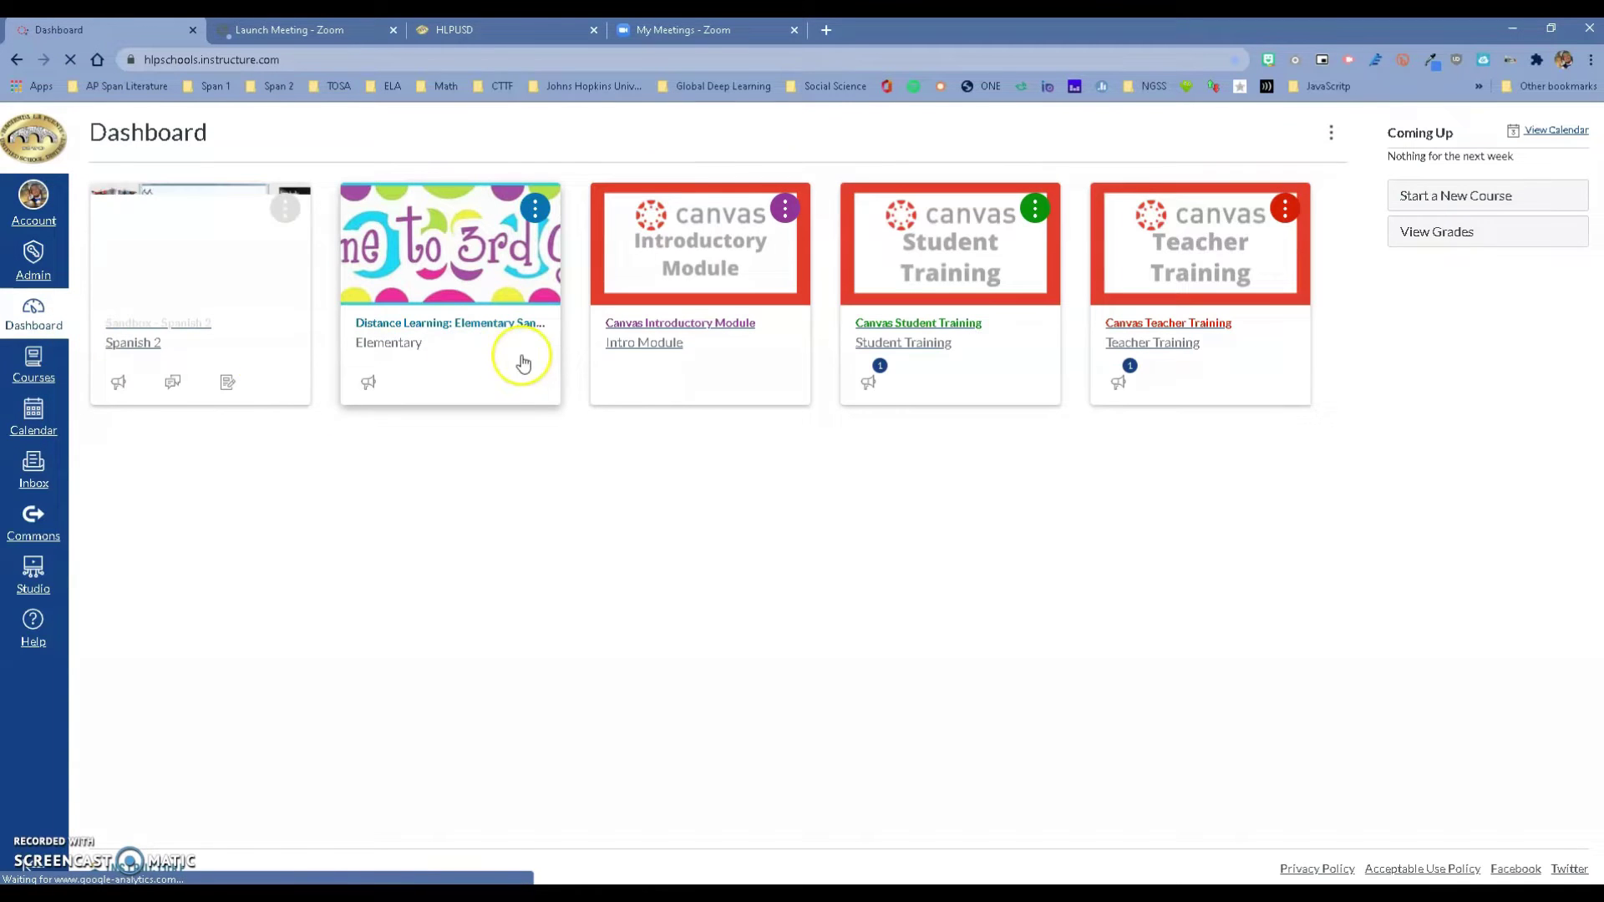
pyautogui.click(468, 326)
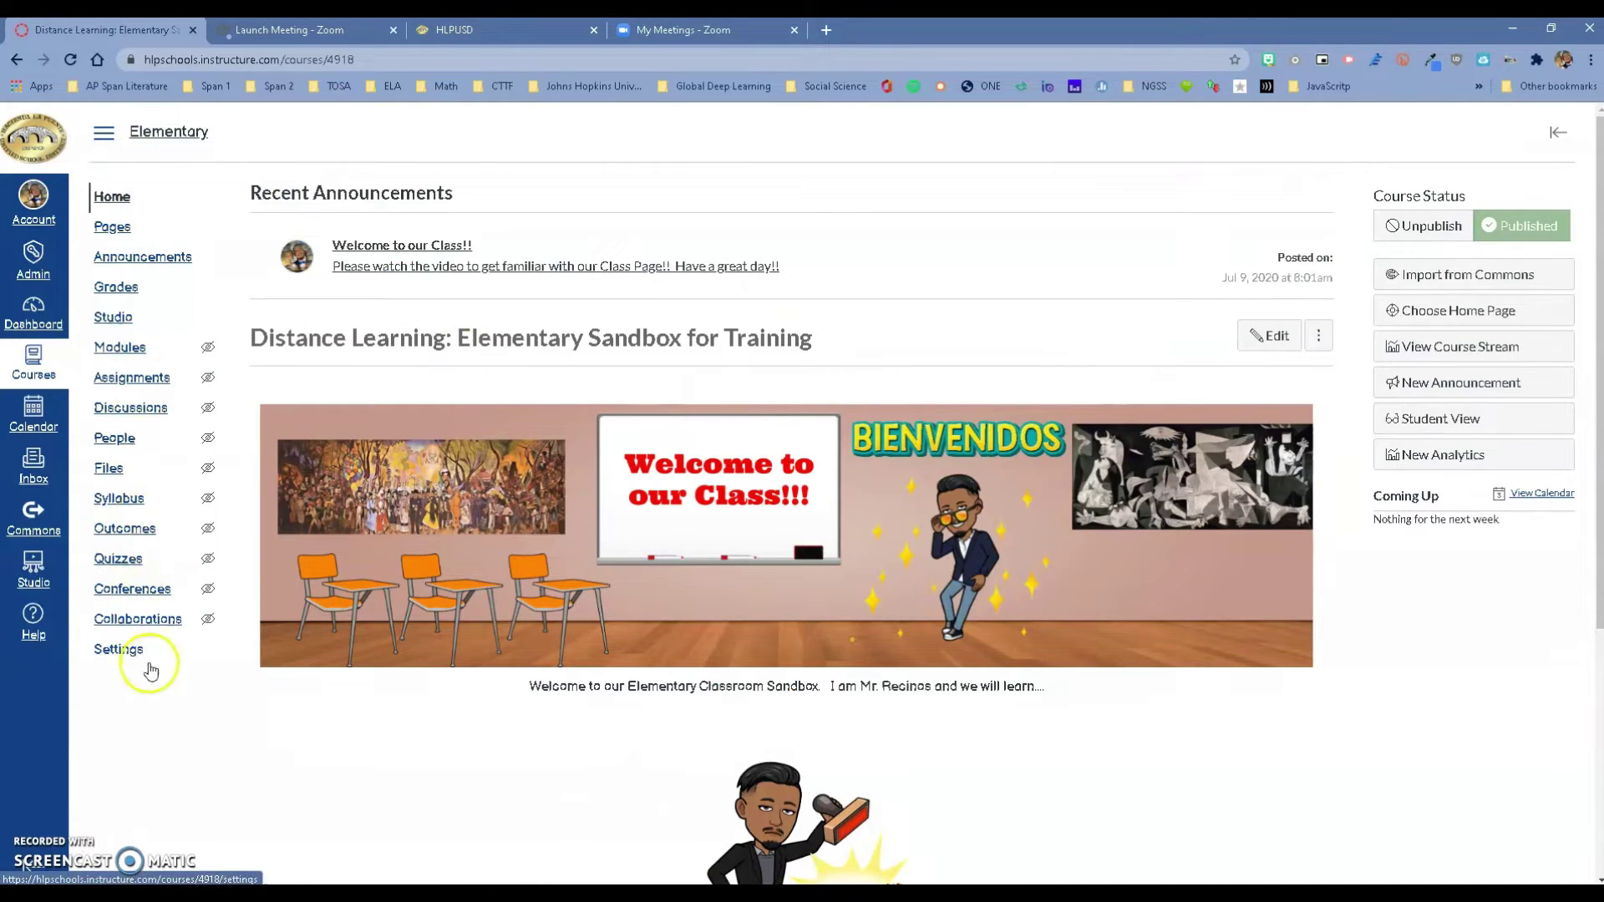
pyautogui.click(118, 652)
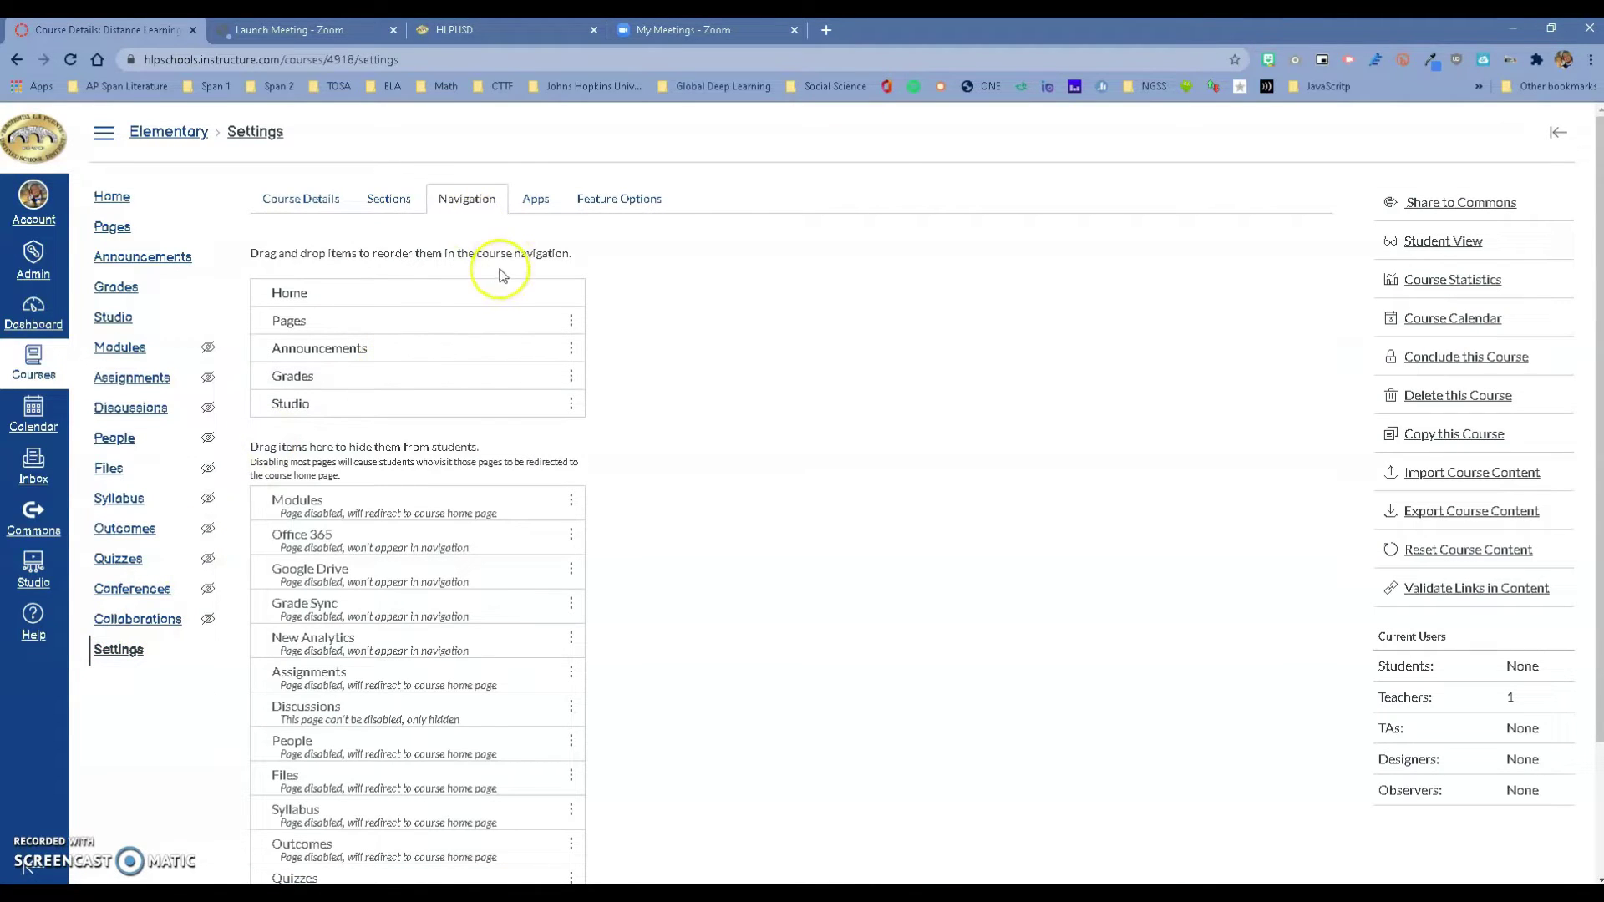
pyautogui.click(536, 217)
pyautogui.click(961, 378)
pyautogui.write('red')
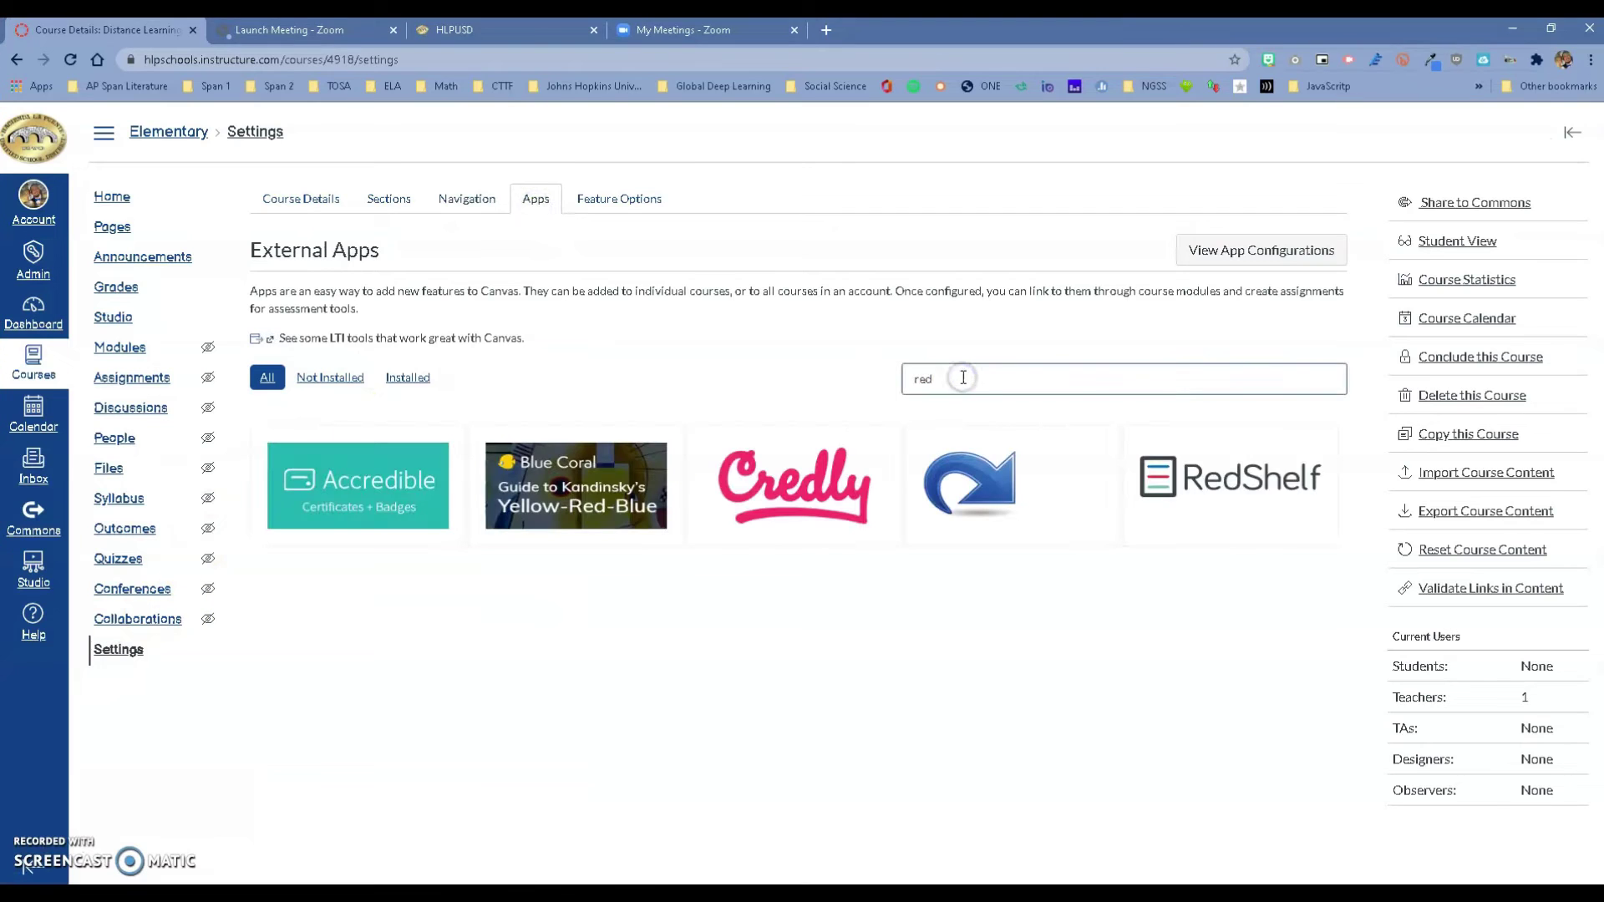
pyautogui.write('ir')
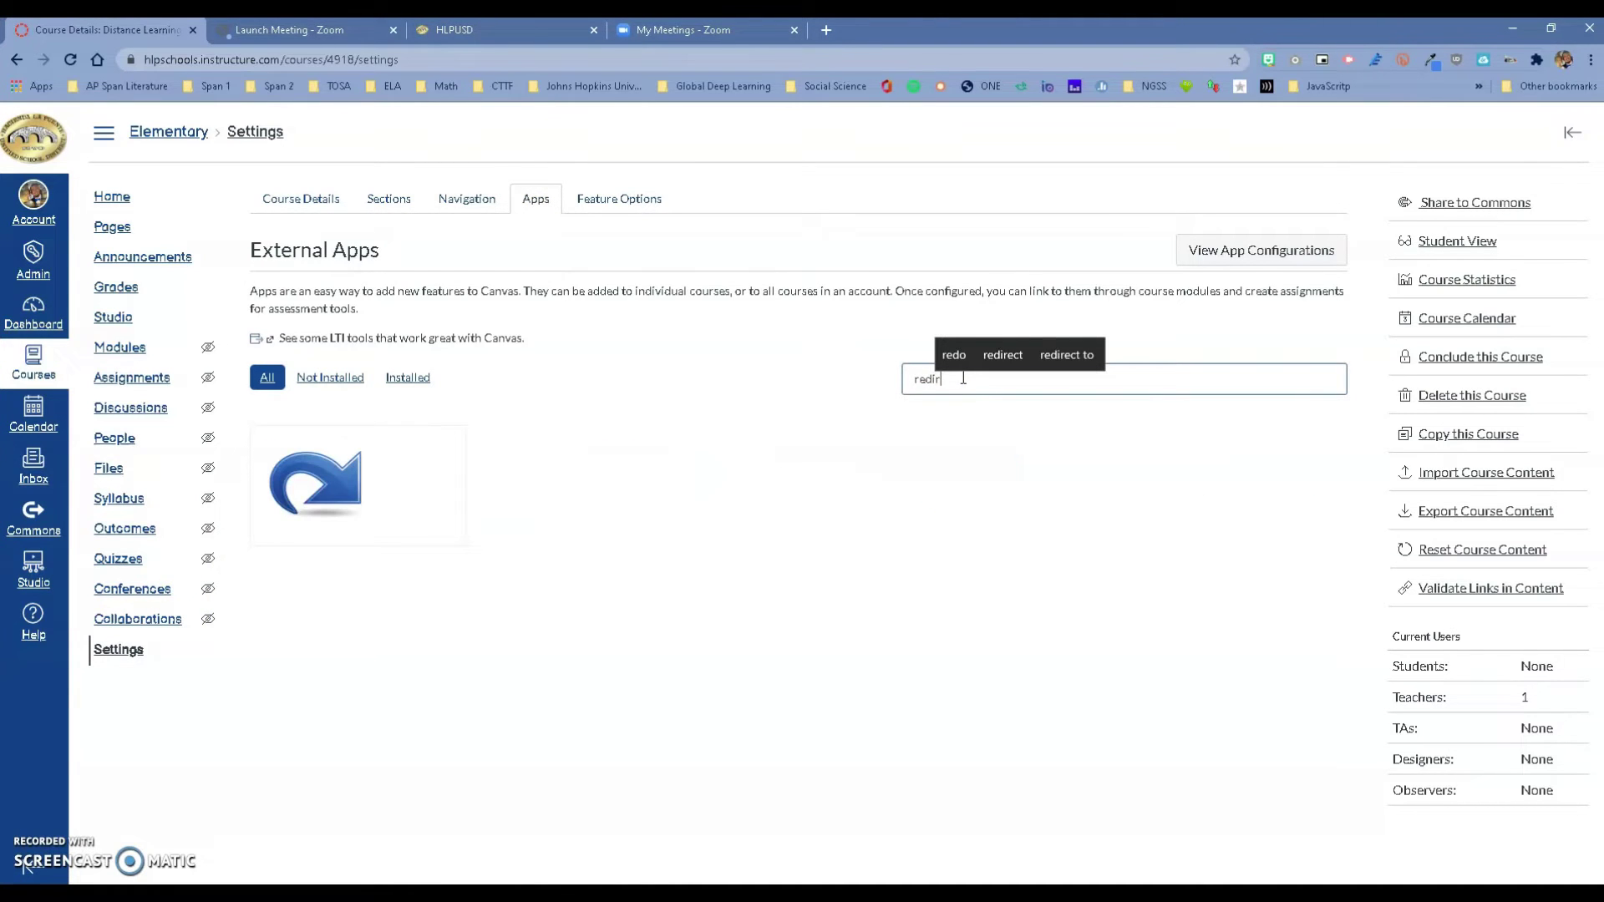
pyautogui.write('ect')
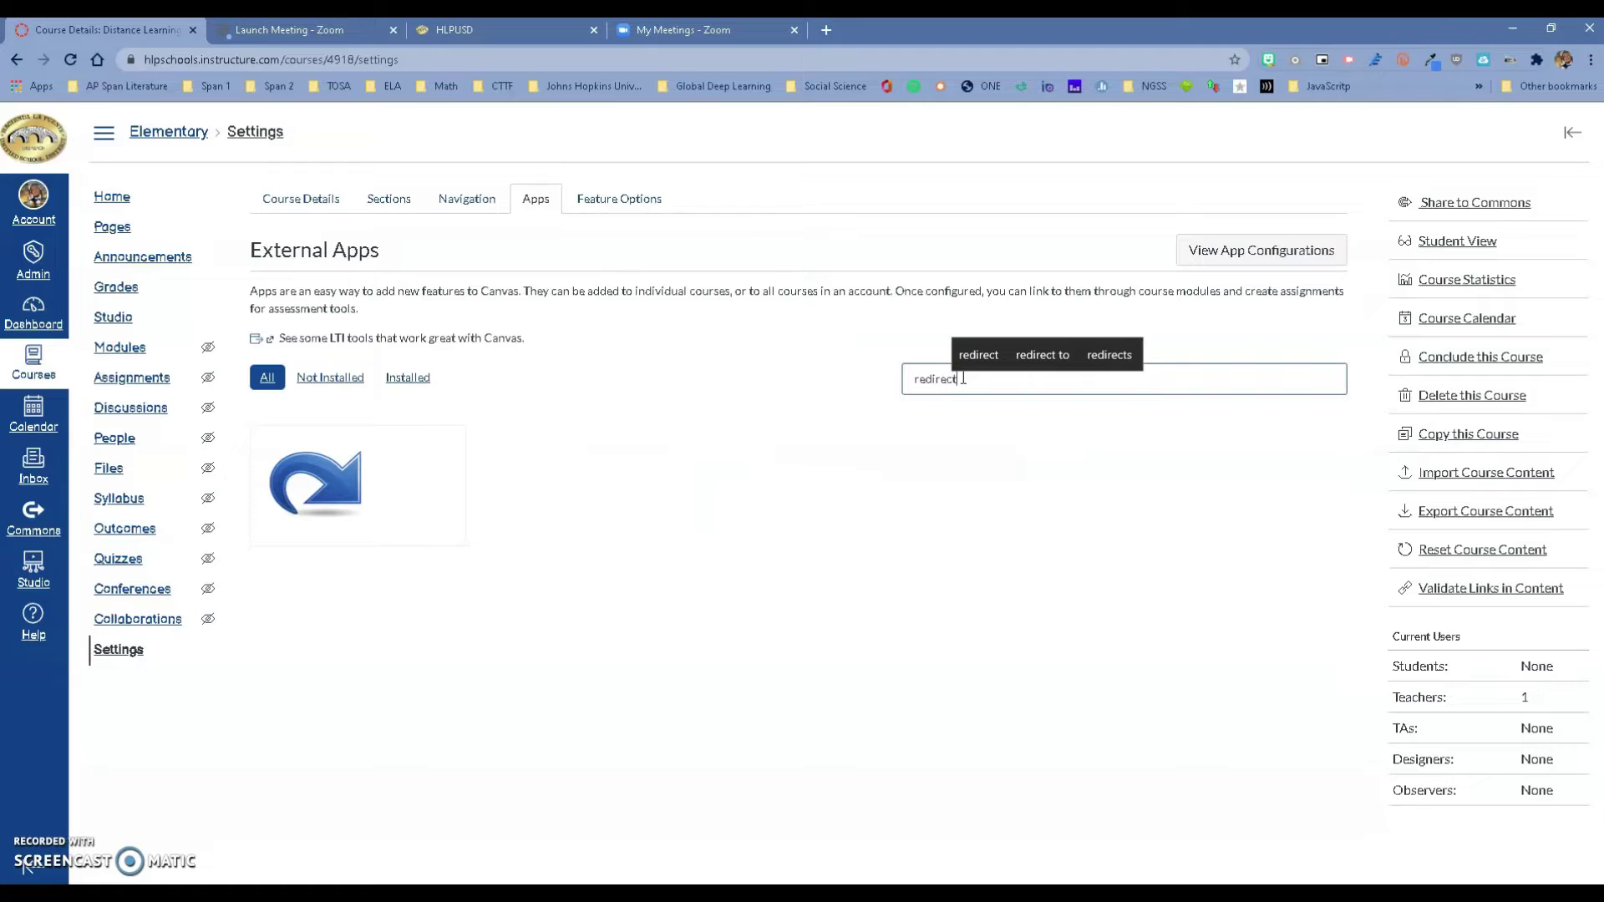
pyautogui.click(402, 472)
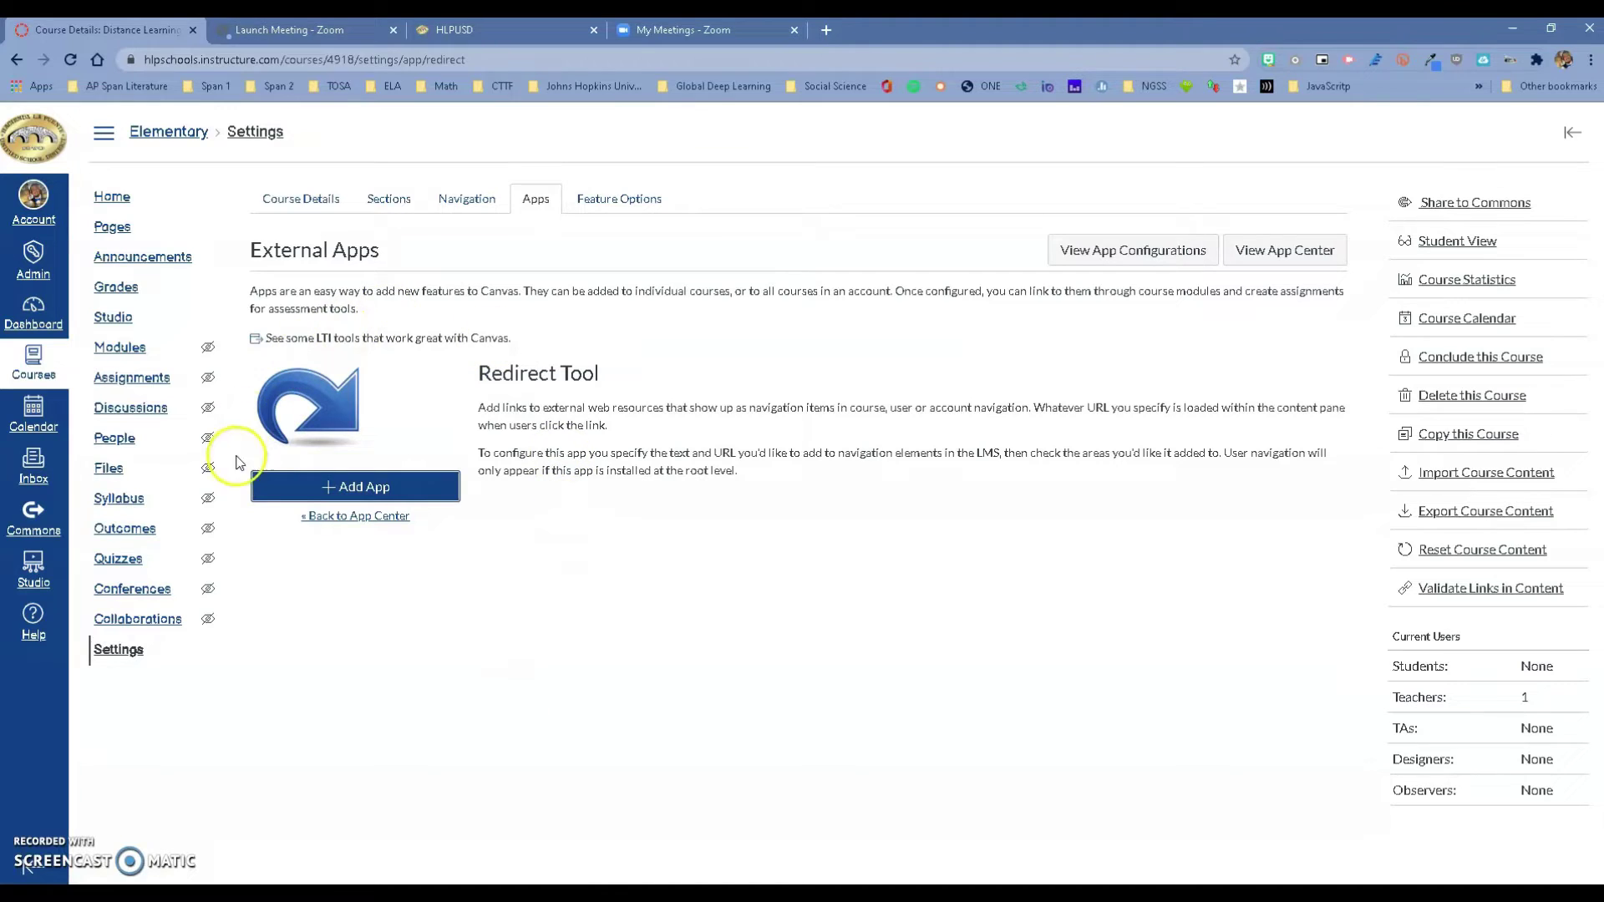
# Start adding the Redirect Tool, naming it 'Zoom - Virtual Classroom' before entering the URL
pyautogui.click(332, 488)
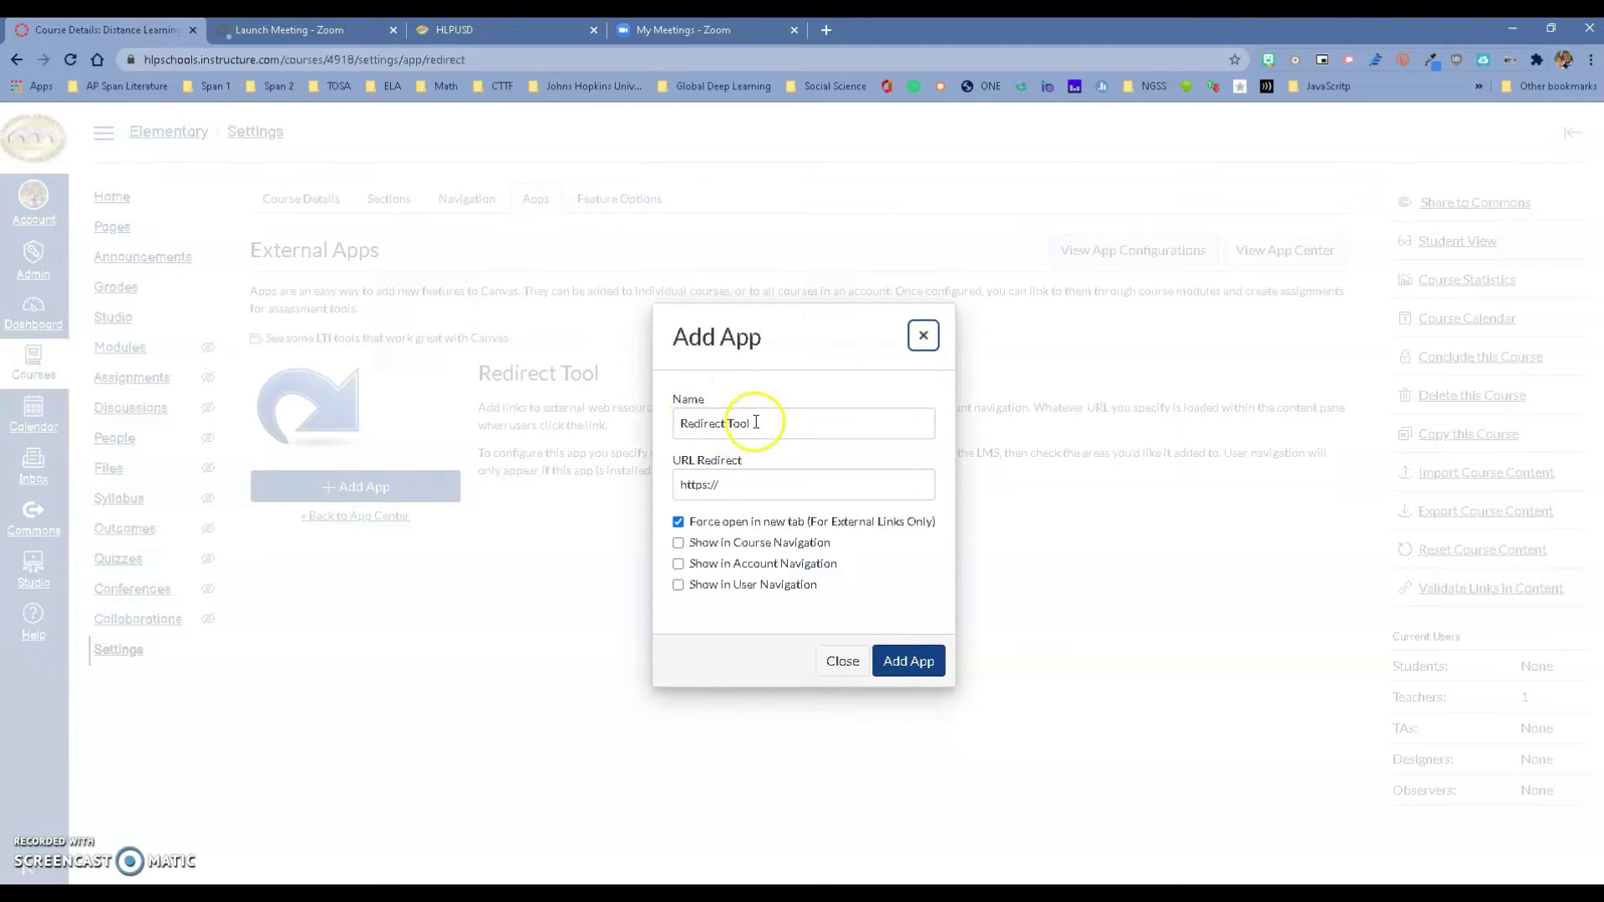
pyautogui.moveTo(767, 420); pyautogui.dragTo(671, 427)
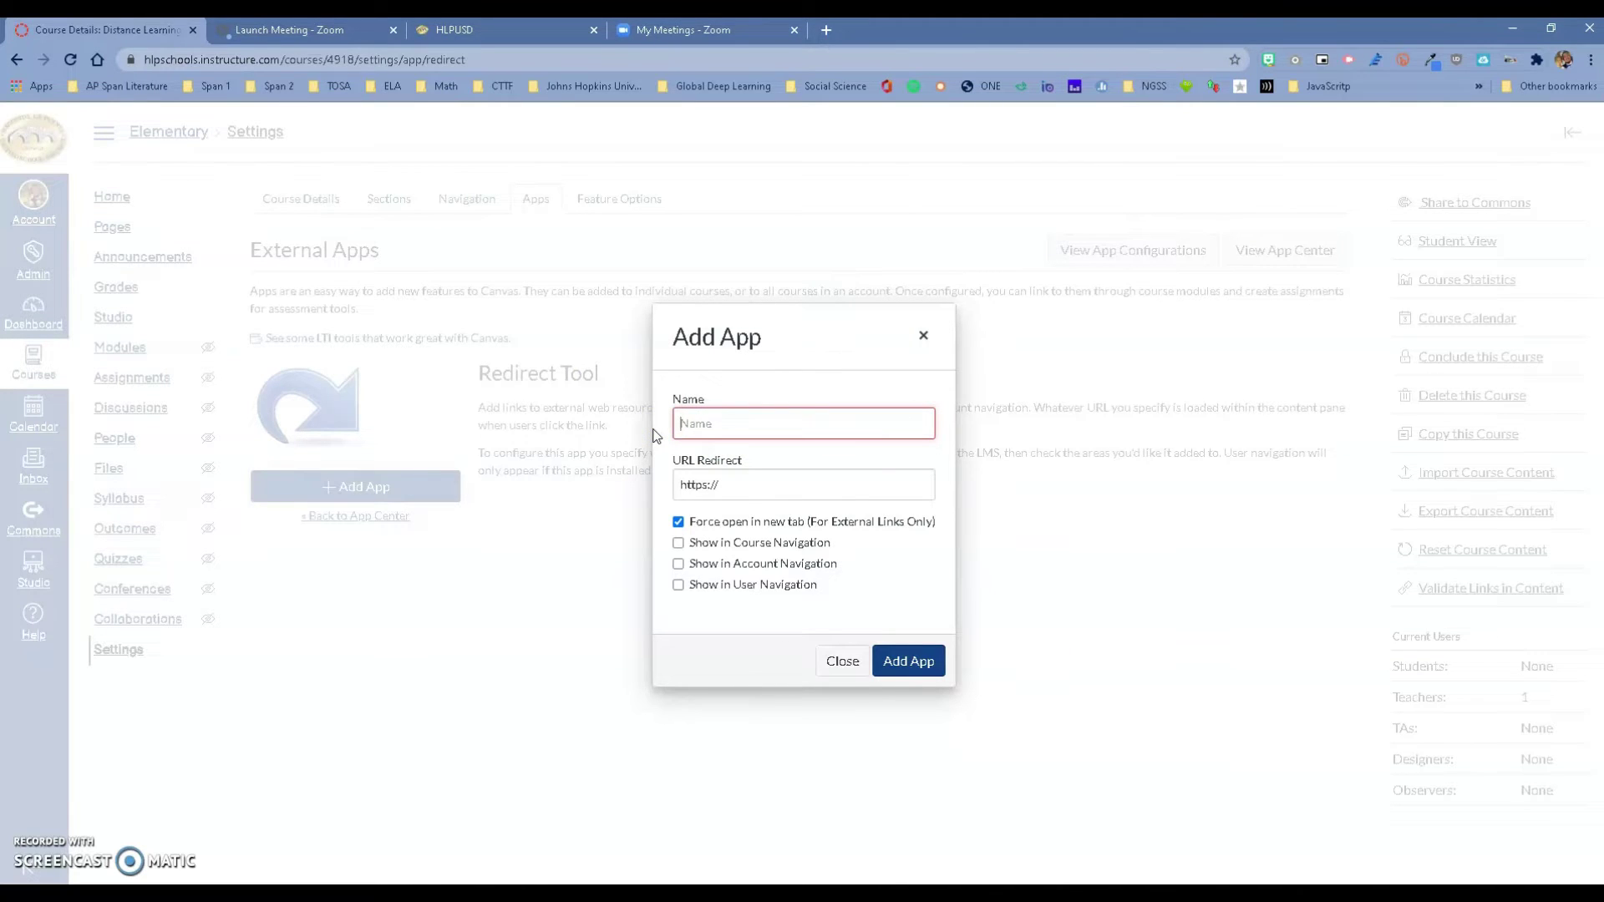
pyautogui.write('Zoom - Virtual Classroom')
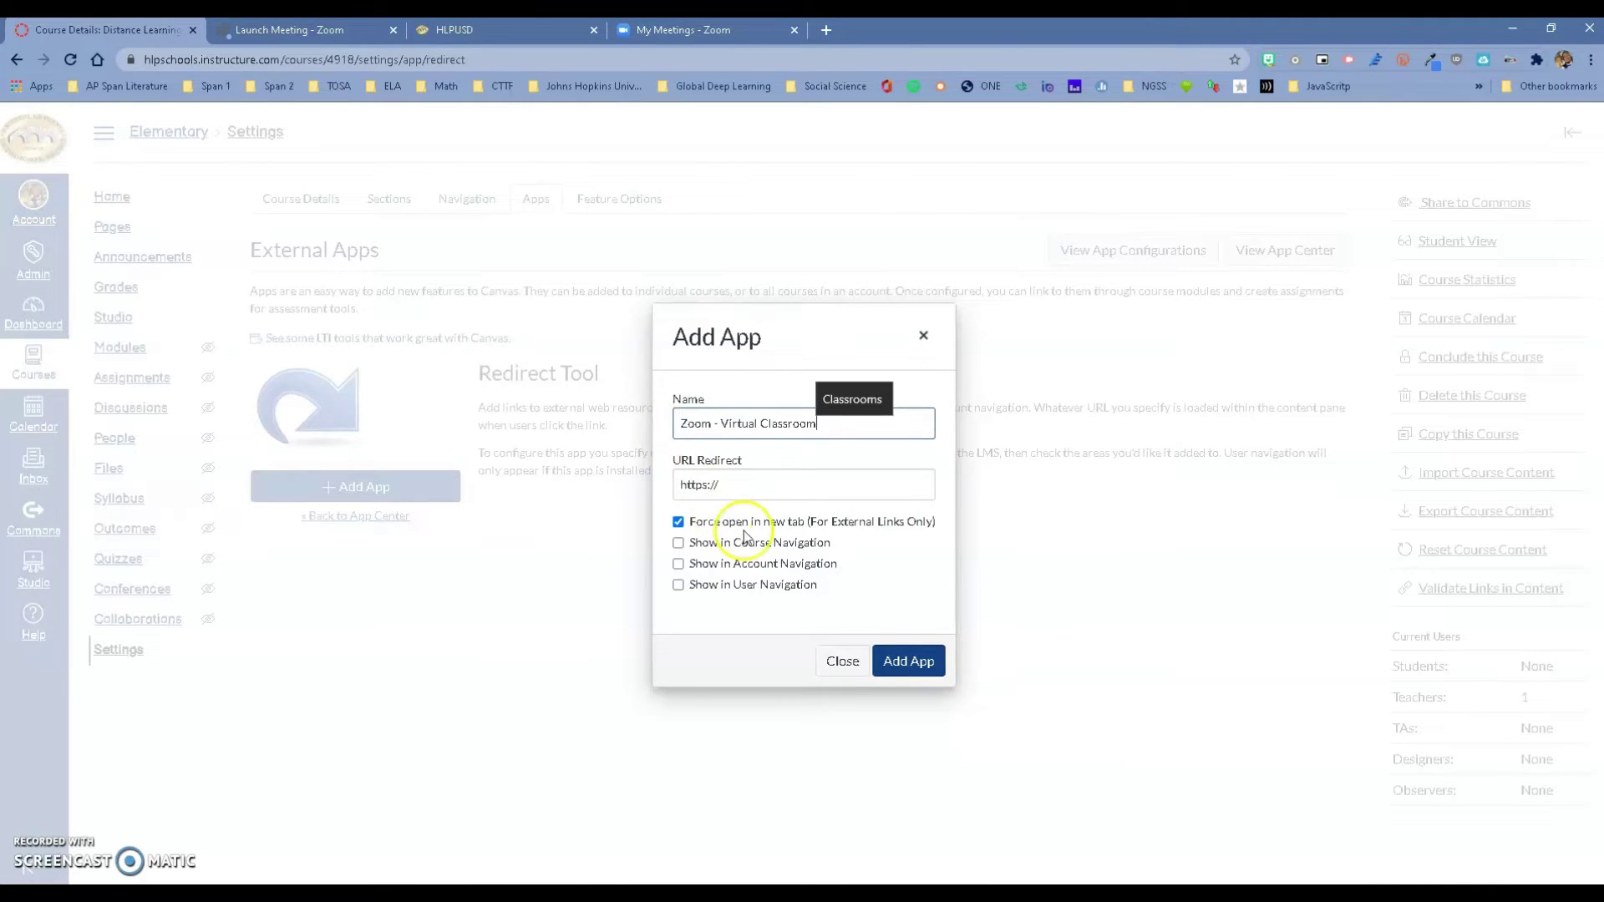
pyautogui.click(709, 480)
# Through ClassLink, bring up the Zoom Profile page showing the personal meeting ID join link
pyautogui.click(466, 33)
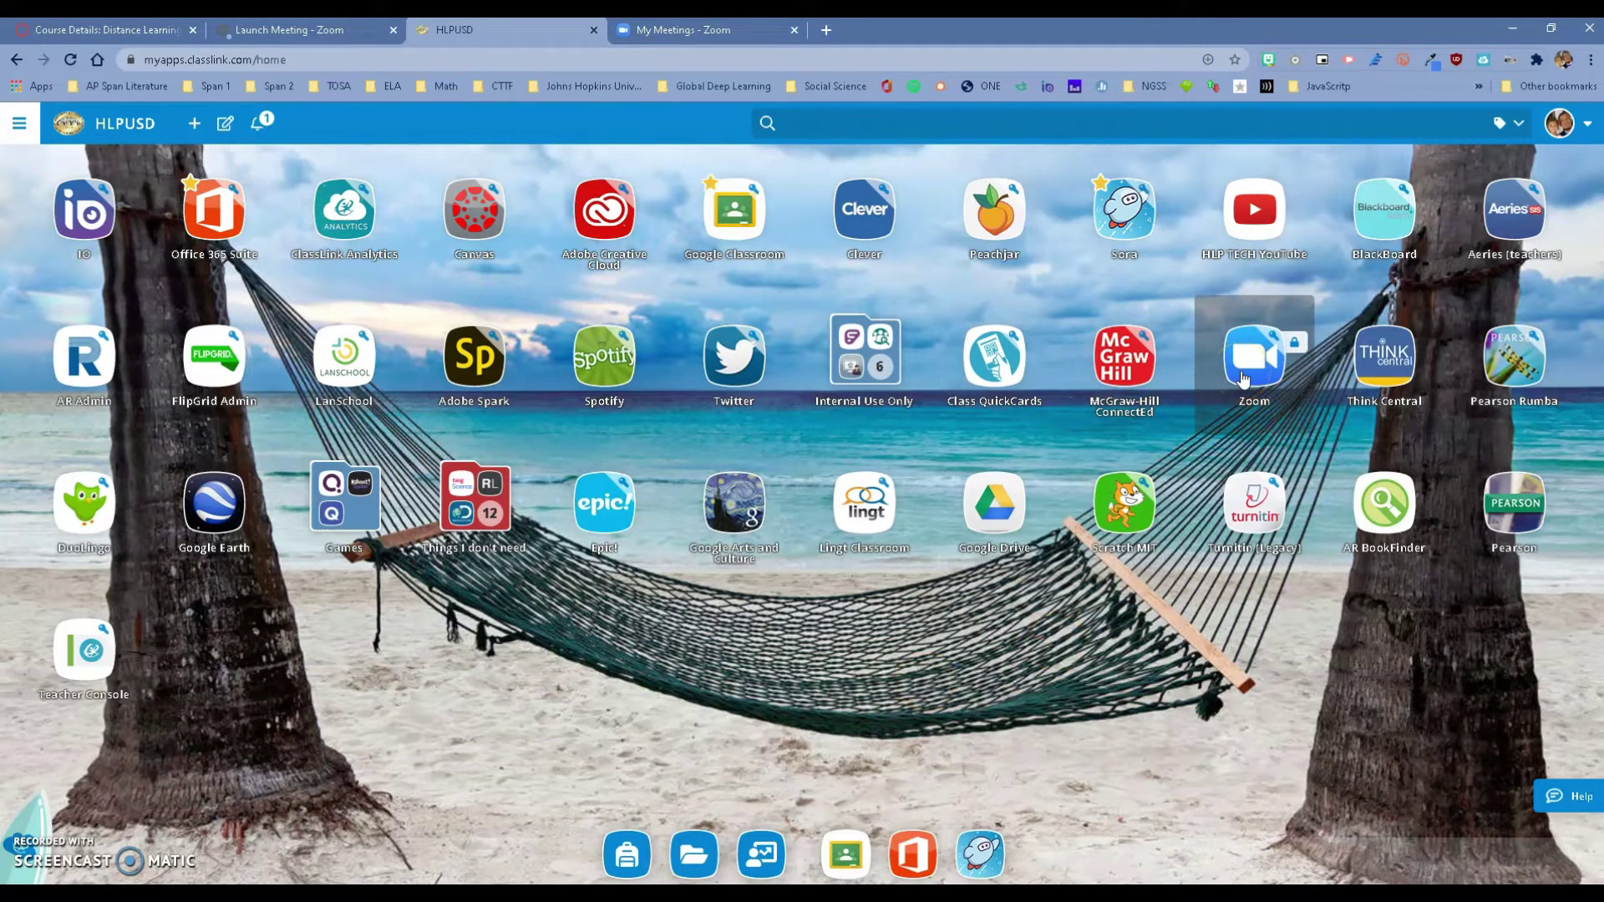
pyautogui.click(893, 129)
pyautogui.click(721, 43)
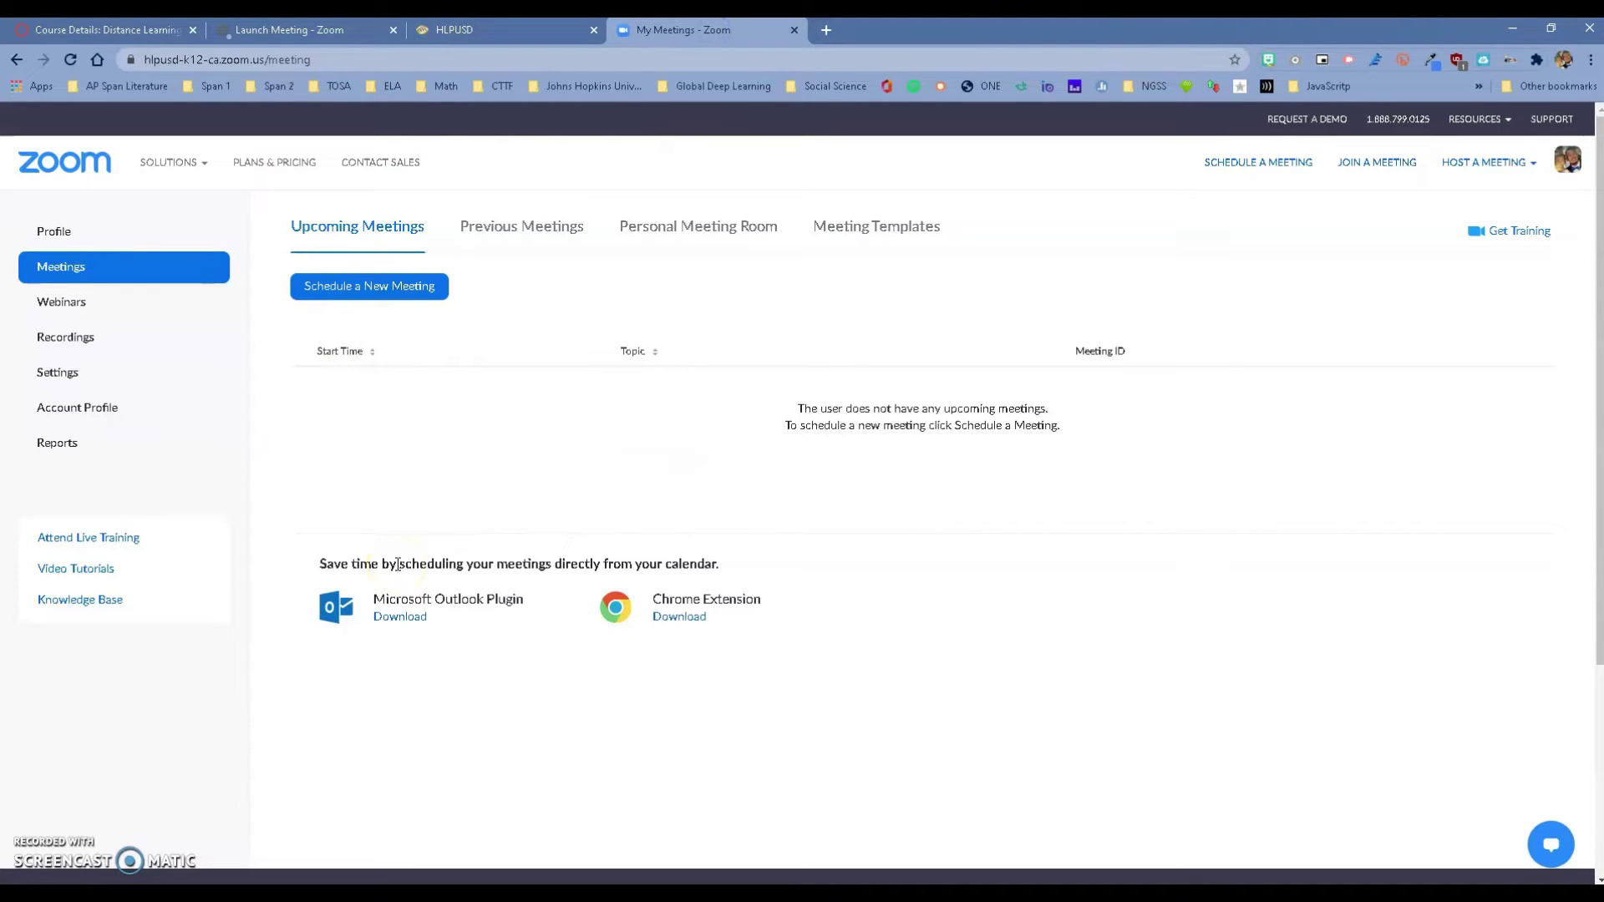
pyautogui.click(47, 238)
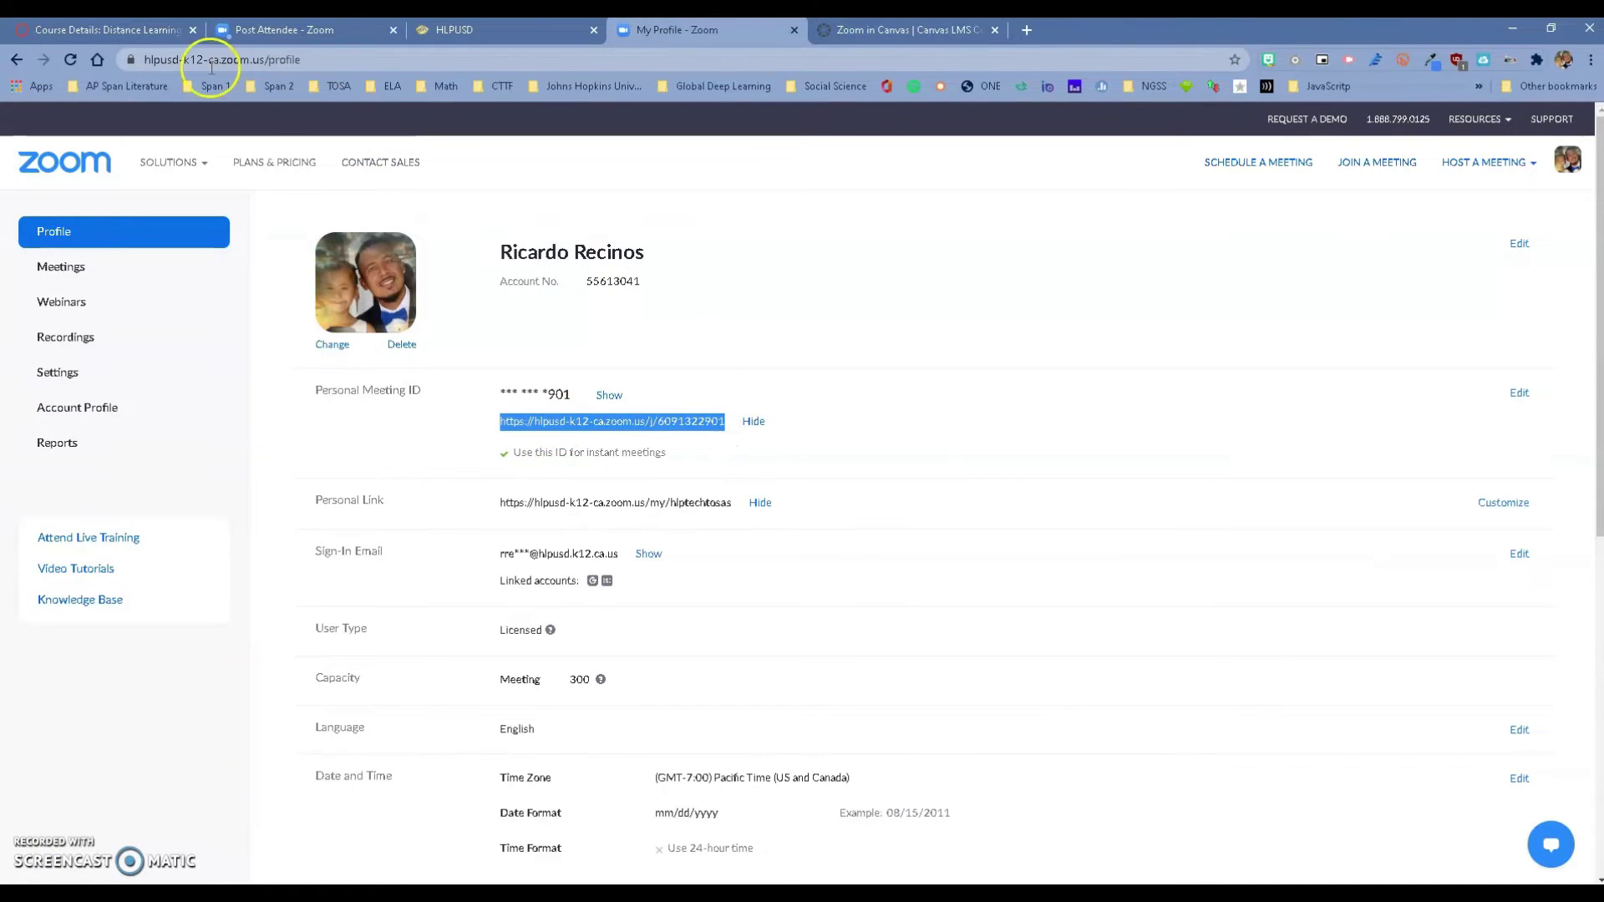
# Paste the Zoom meeting link as the URL Redirect, enable Show in Course Navigation, and add the app
pyautogui.click(117, 33)
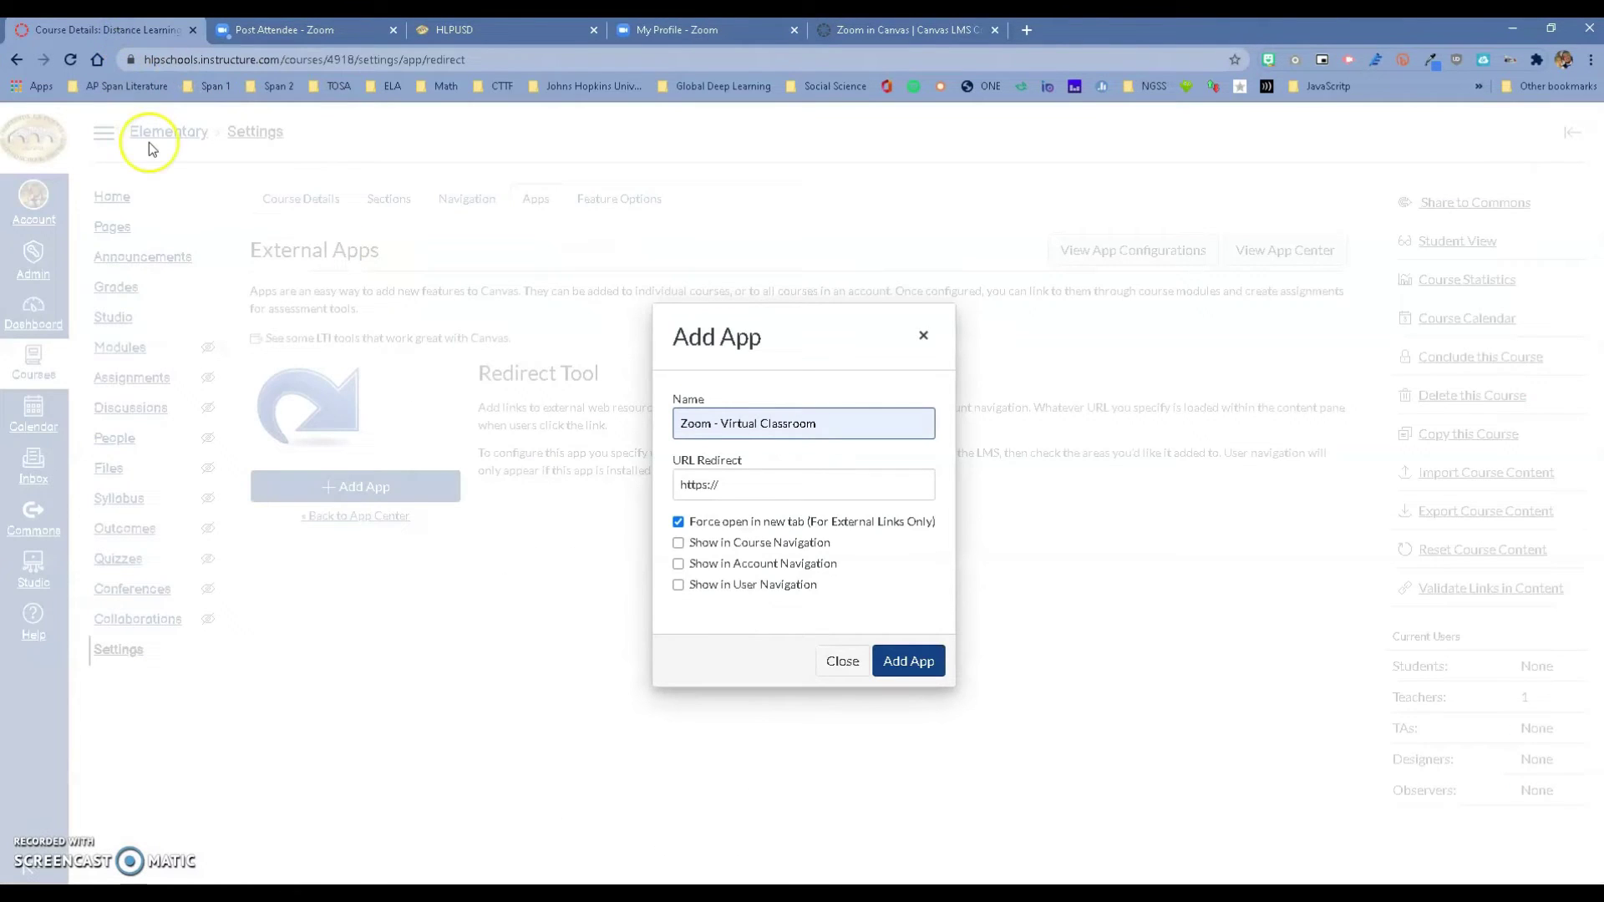
pyautogui.click(752, 477)
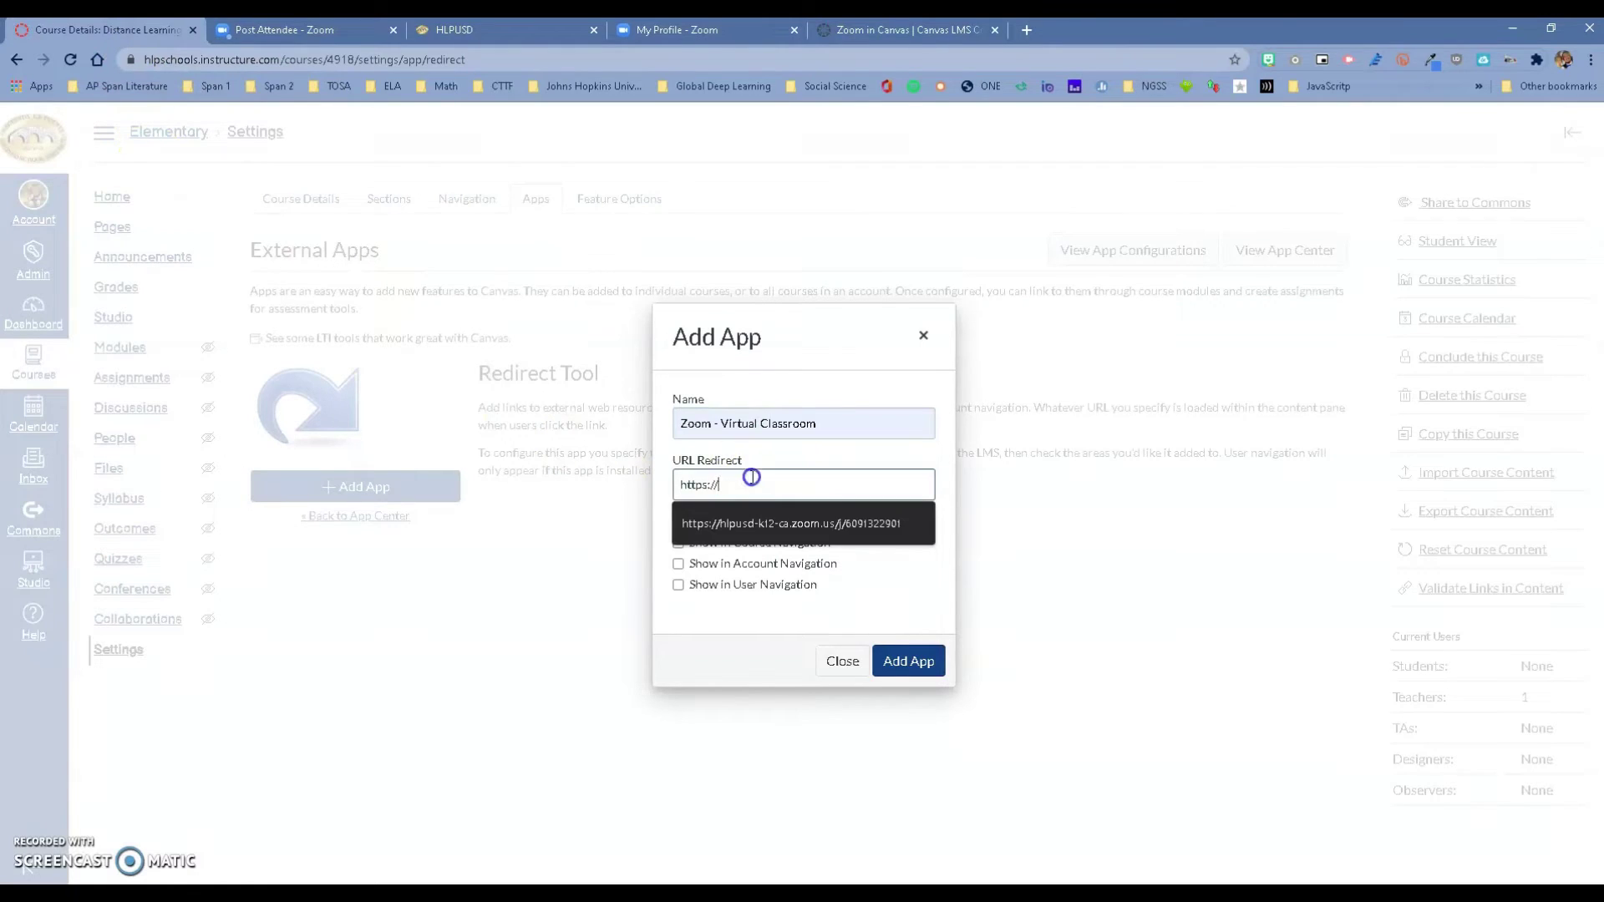
pyautogui.press('BackSpace')
pyautogui.rightClick(687, 483)
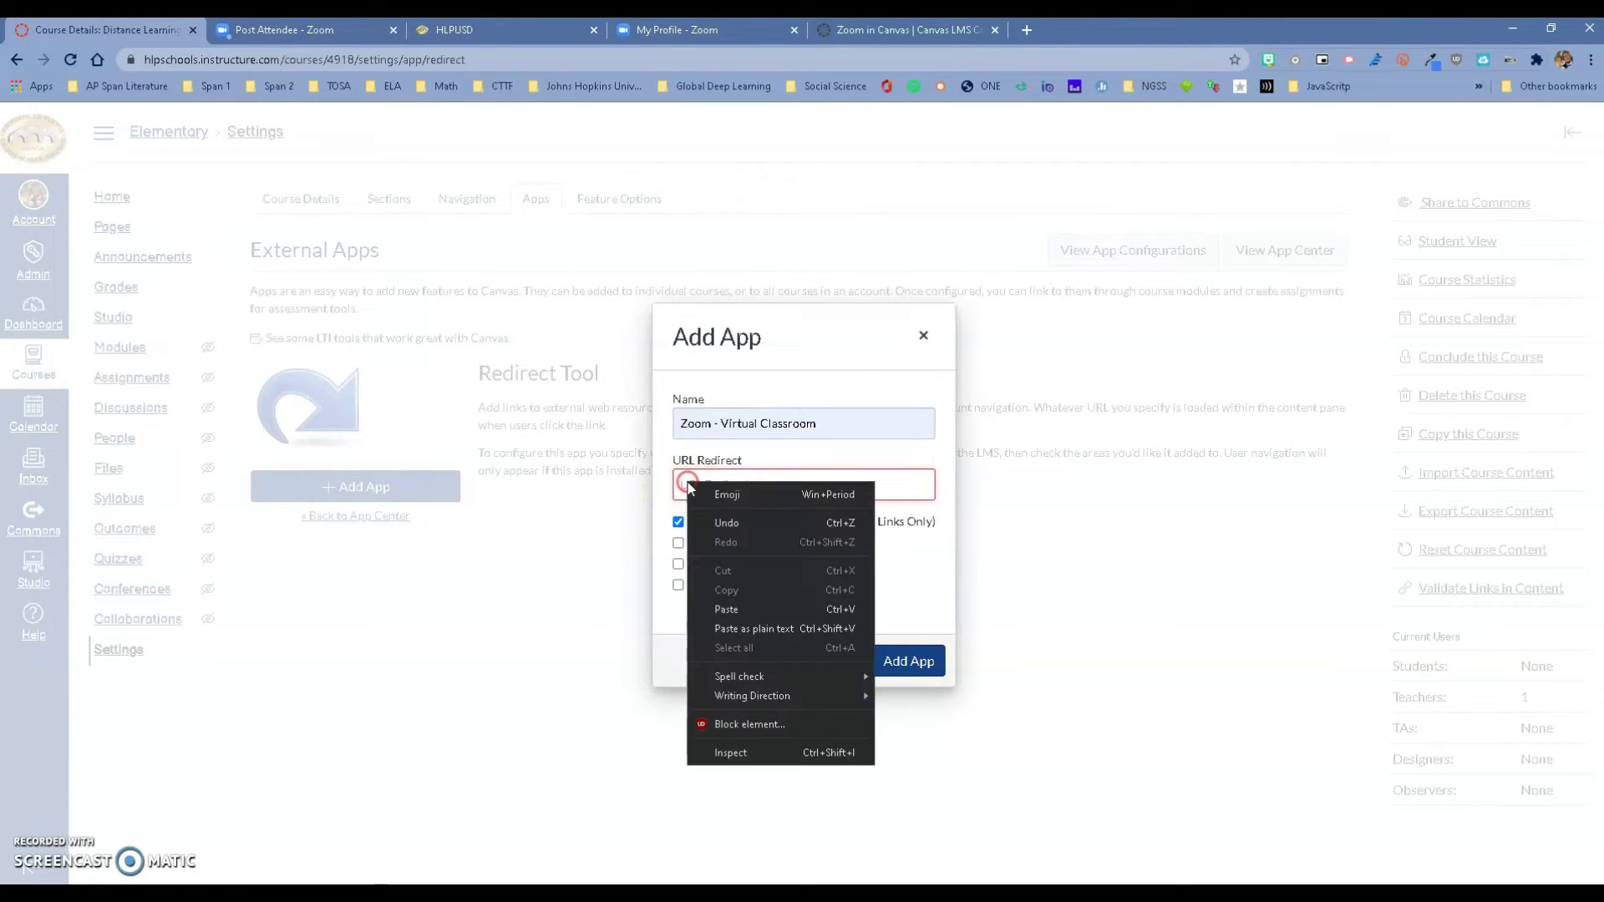
pyautogui.click(726, 605)
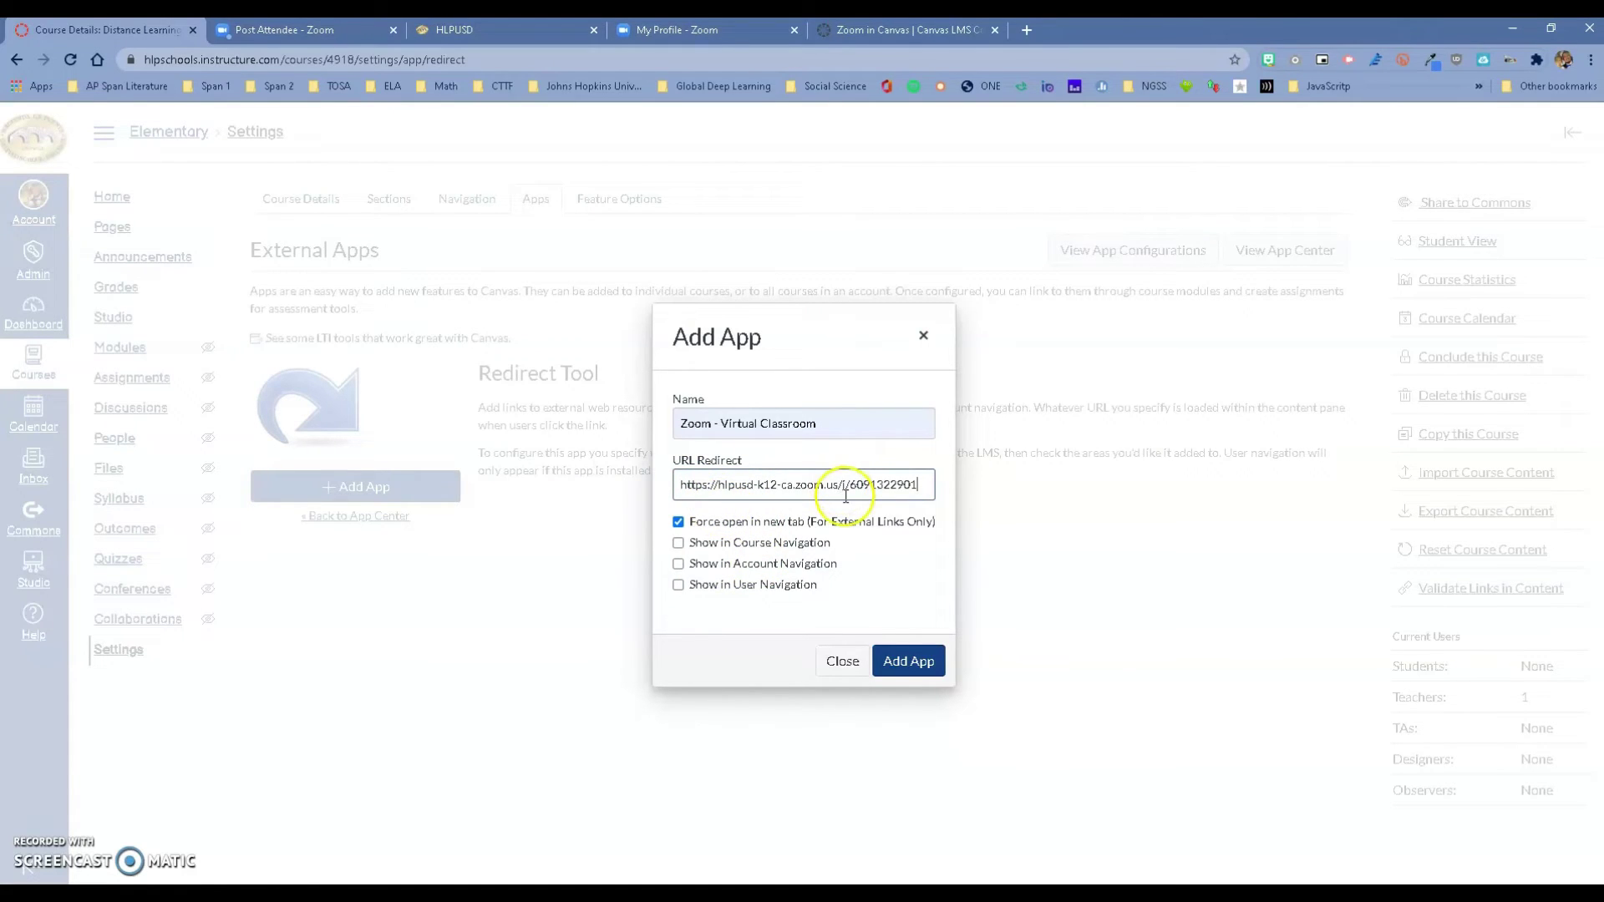
pyautogui.click(677, 545)
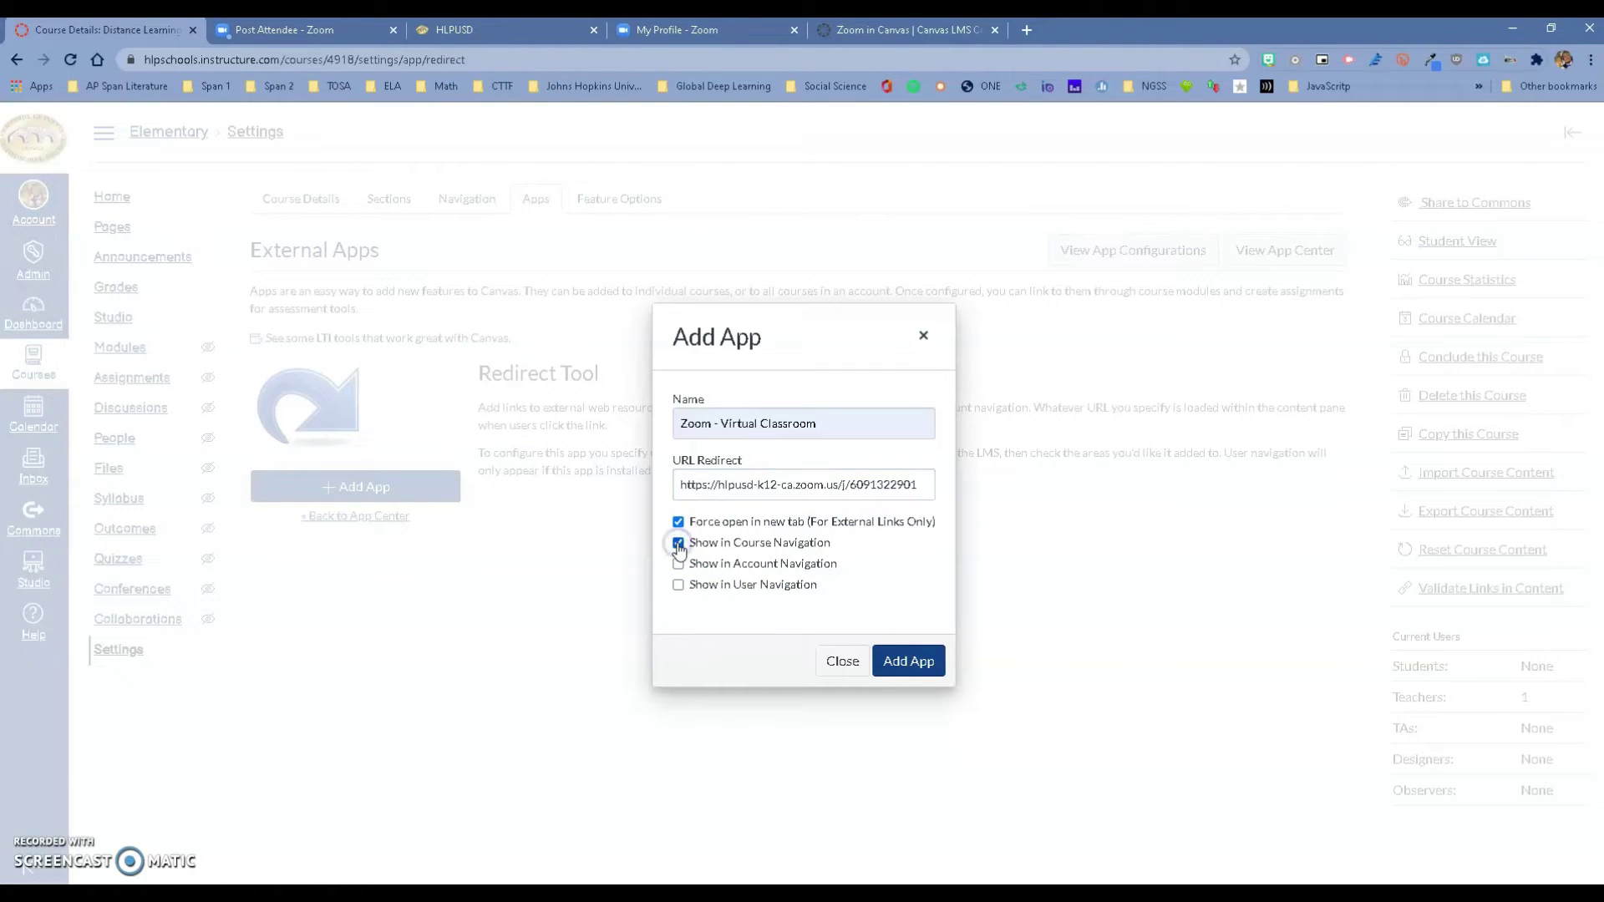
pyautogui.click(916, 663)
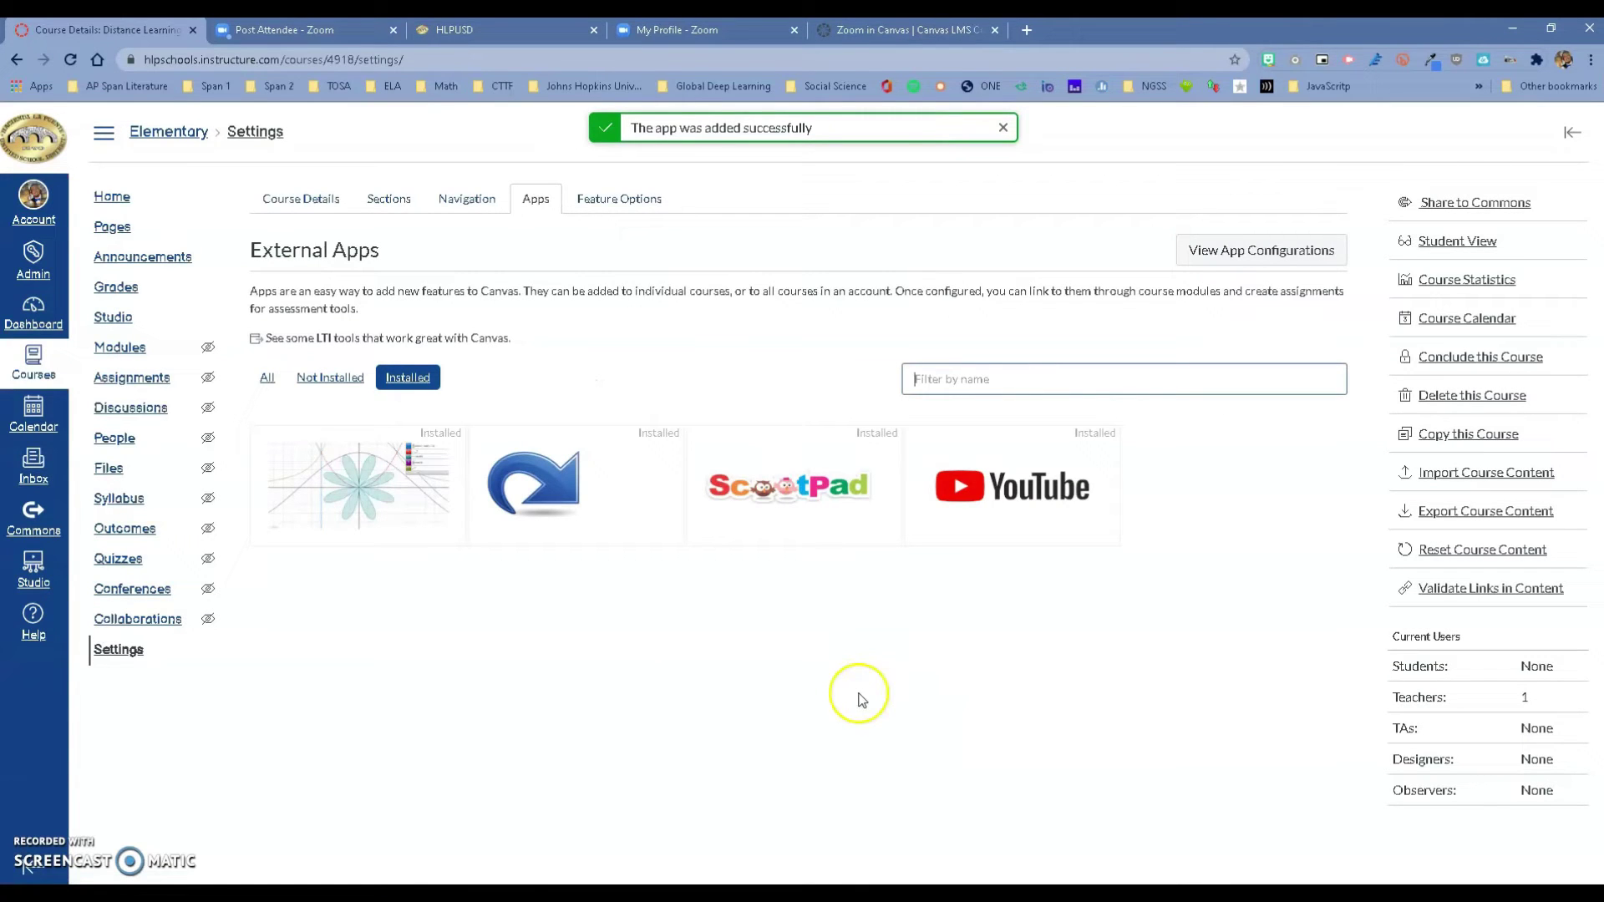
# In Settings > Navigation, move Zoom - Virtual Classroom directly below Home and save
pyautogui.click(456, 201)
pyautogui.scroll(-2, 401, 435)
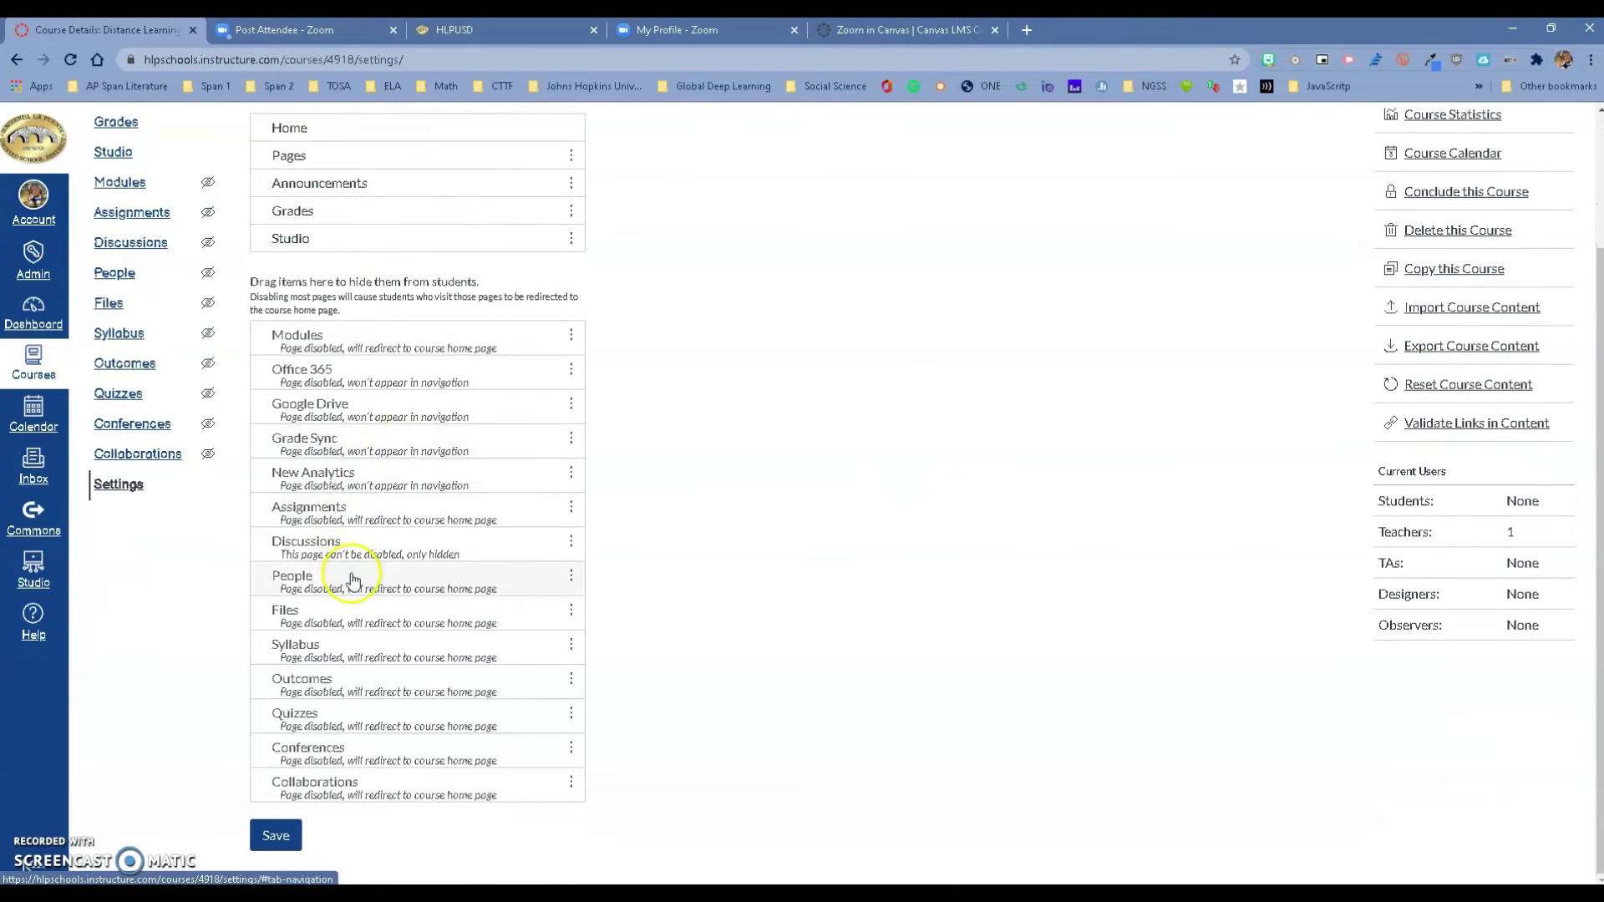
pyautogui.scroll(2, 342, 601)
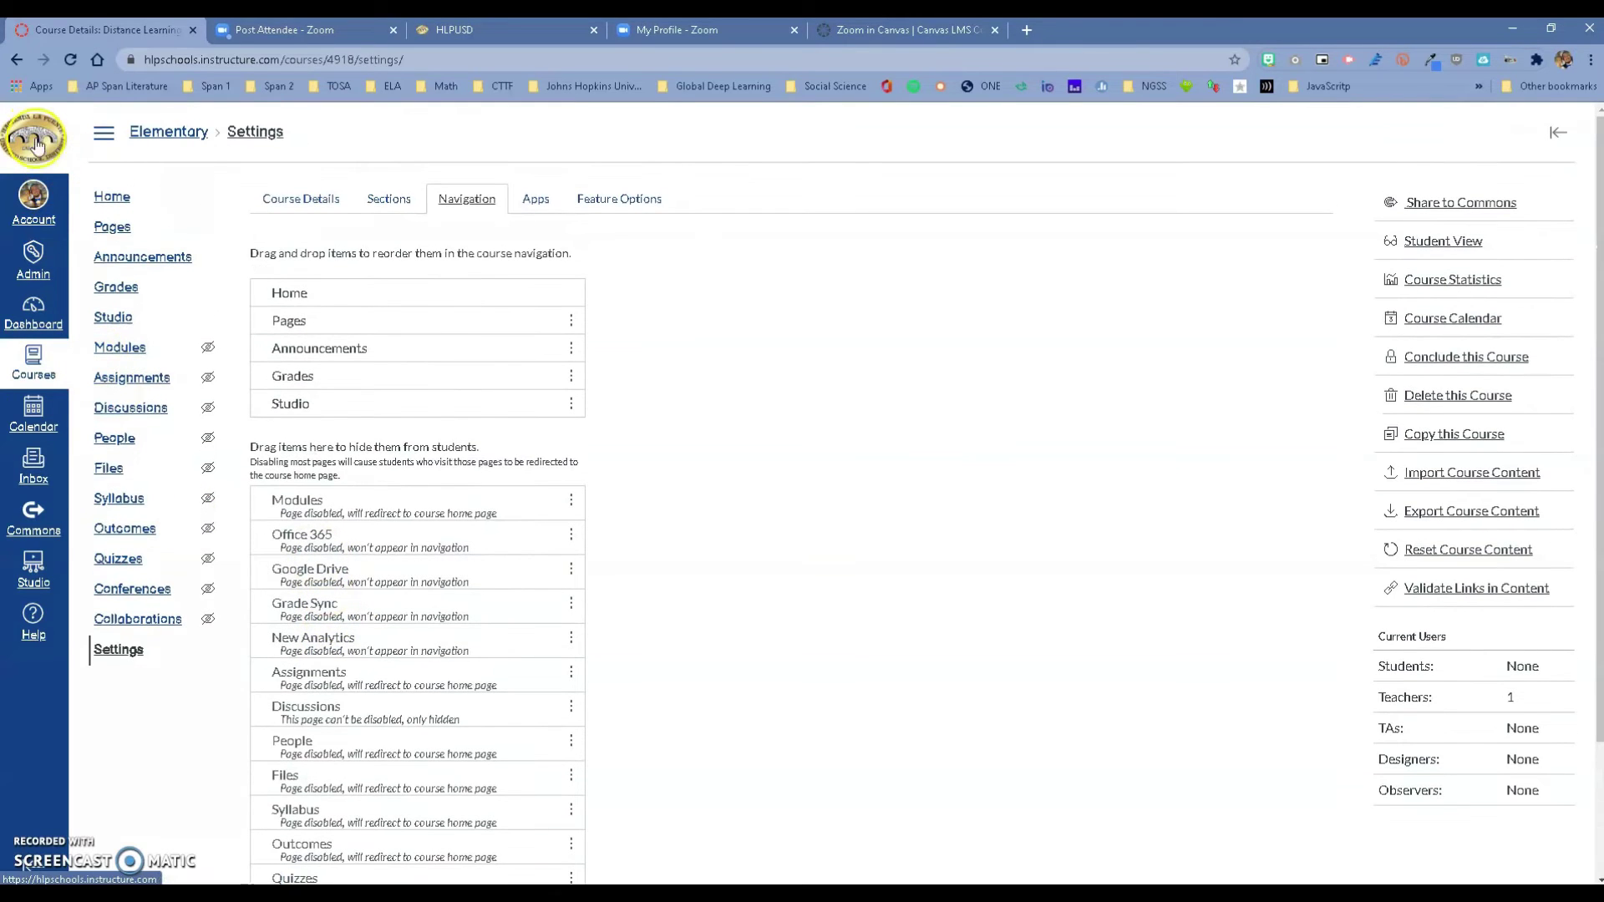
pyautogui.click(71, 60)
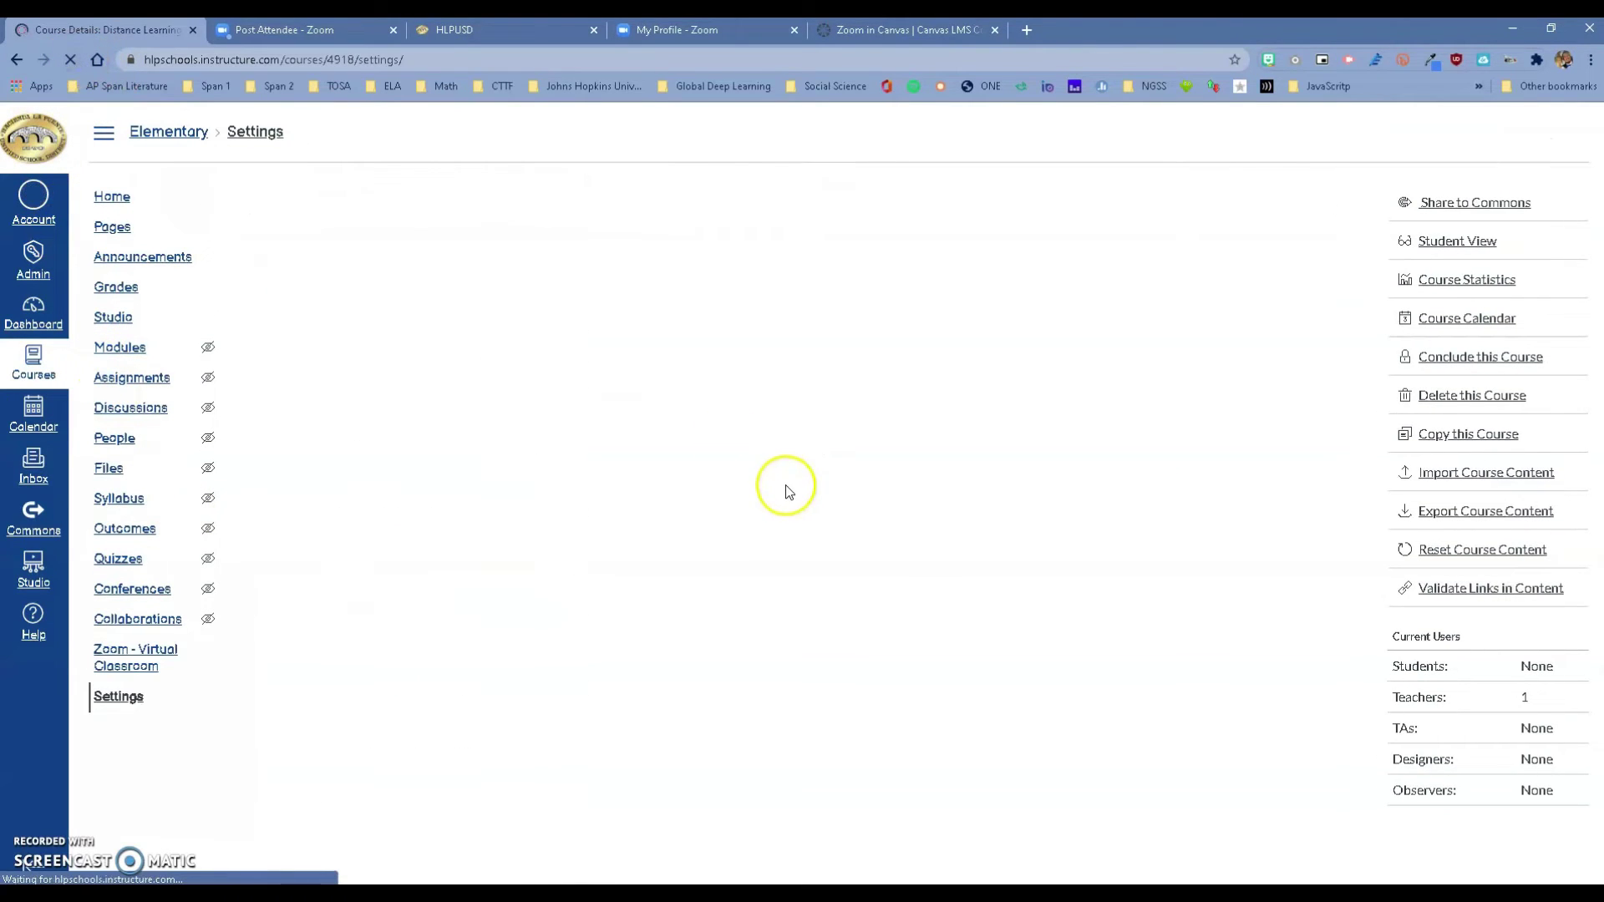
pyautogui.click(472, 201)
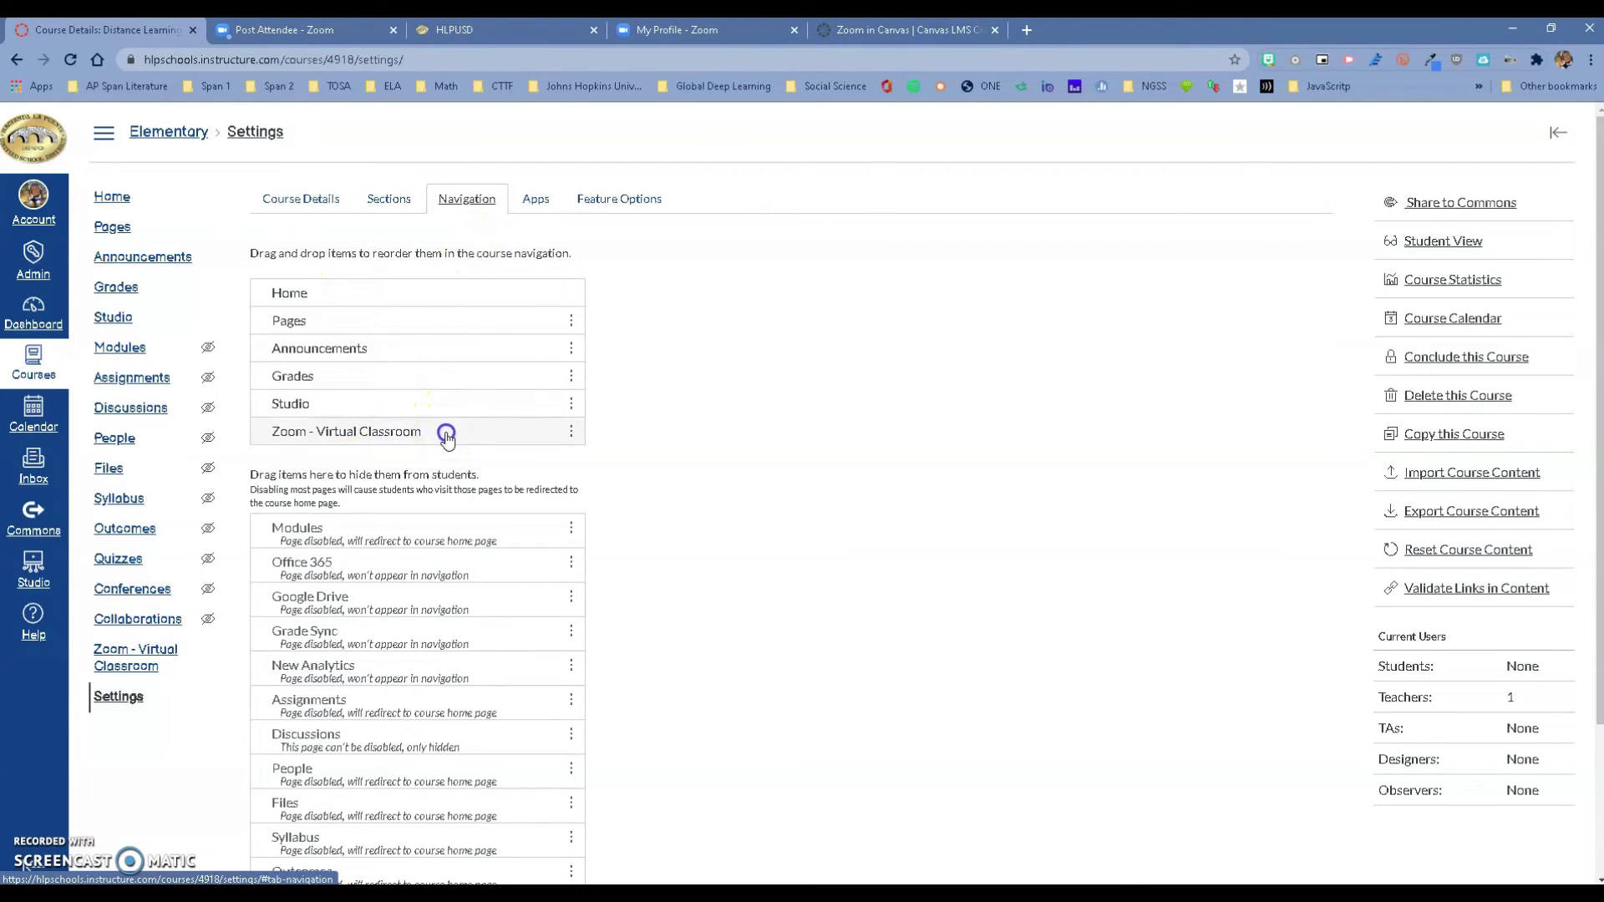
pyautogui.moveTo(447, 436); pyautogui.dragTo(430, 324)
pyautogui.scroll(-2, 735, 585)
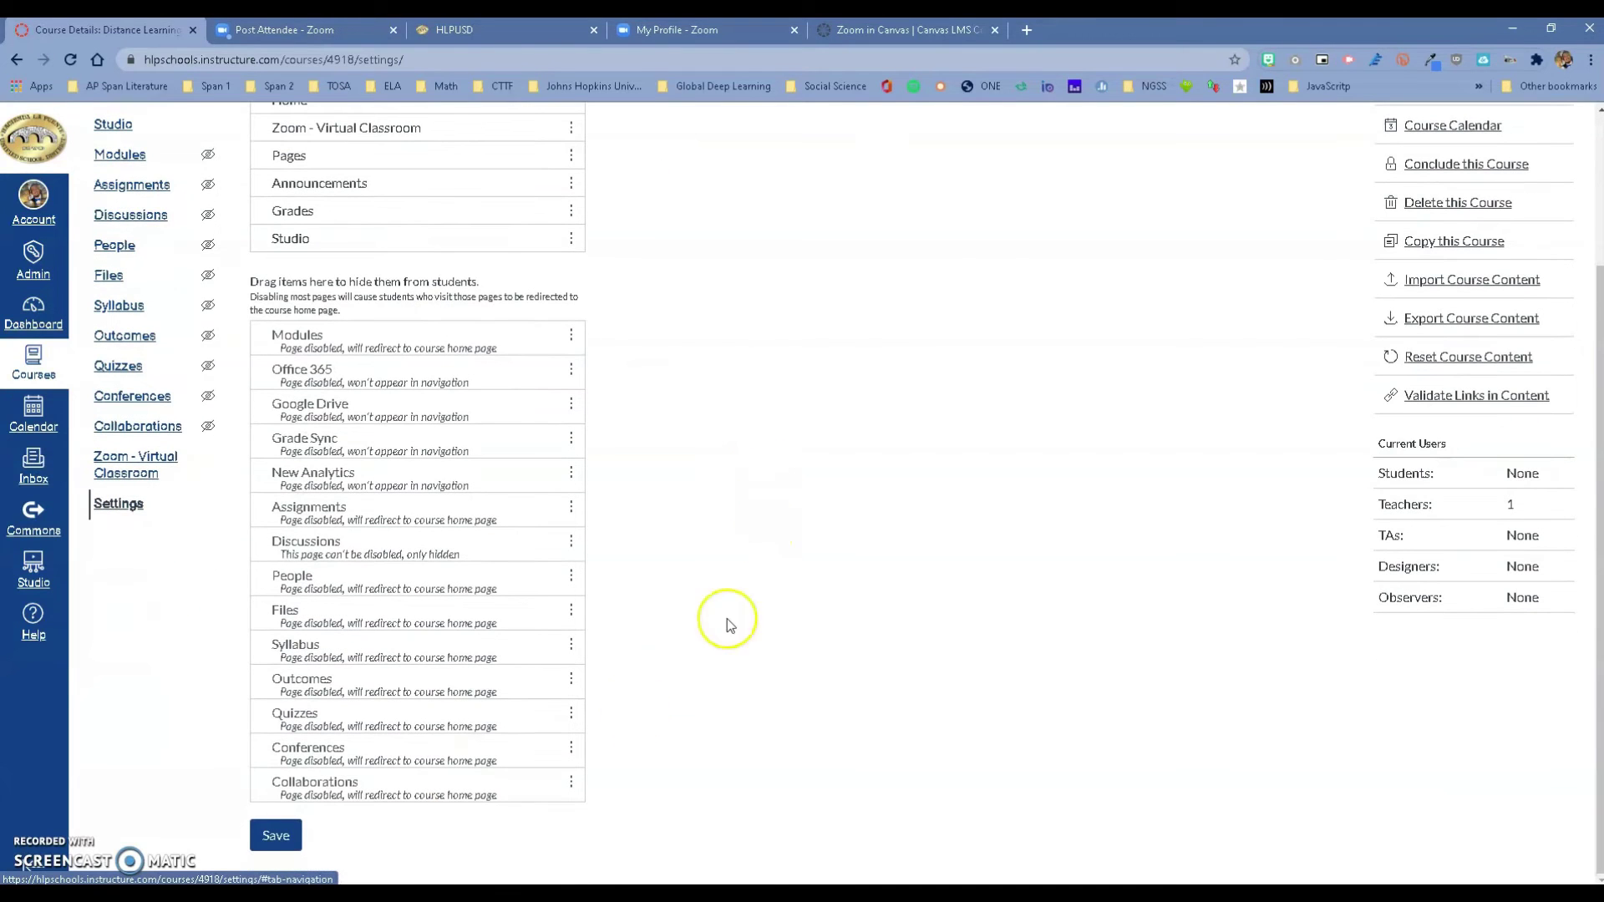
pyautogui.click(300, 844)
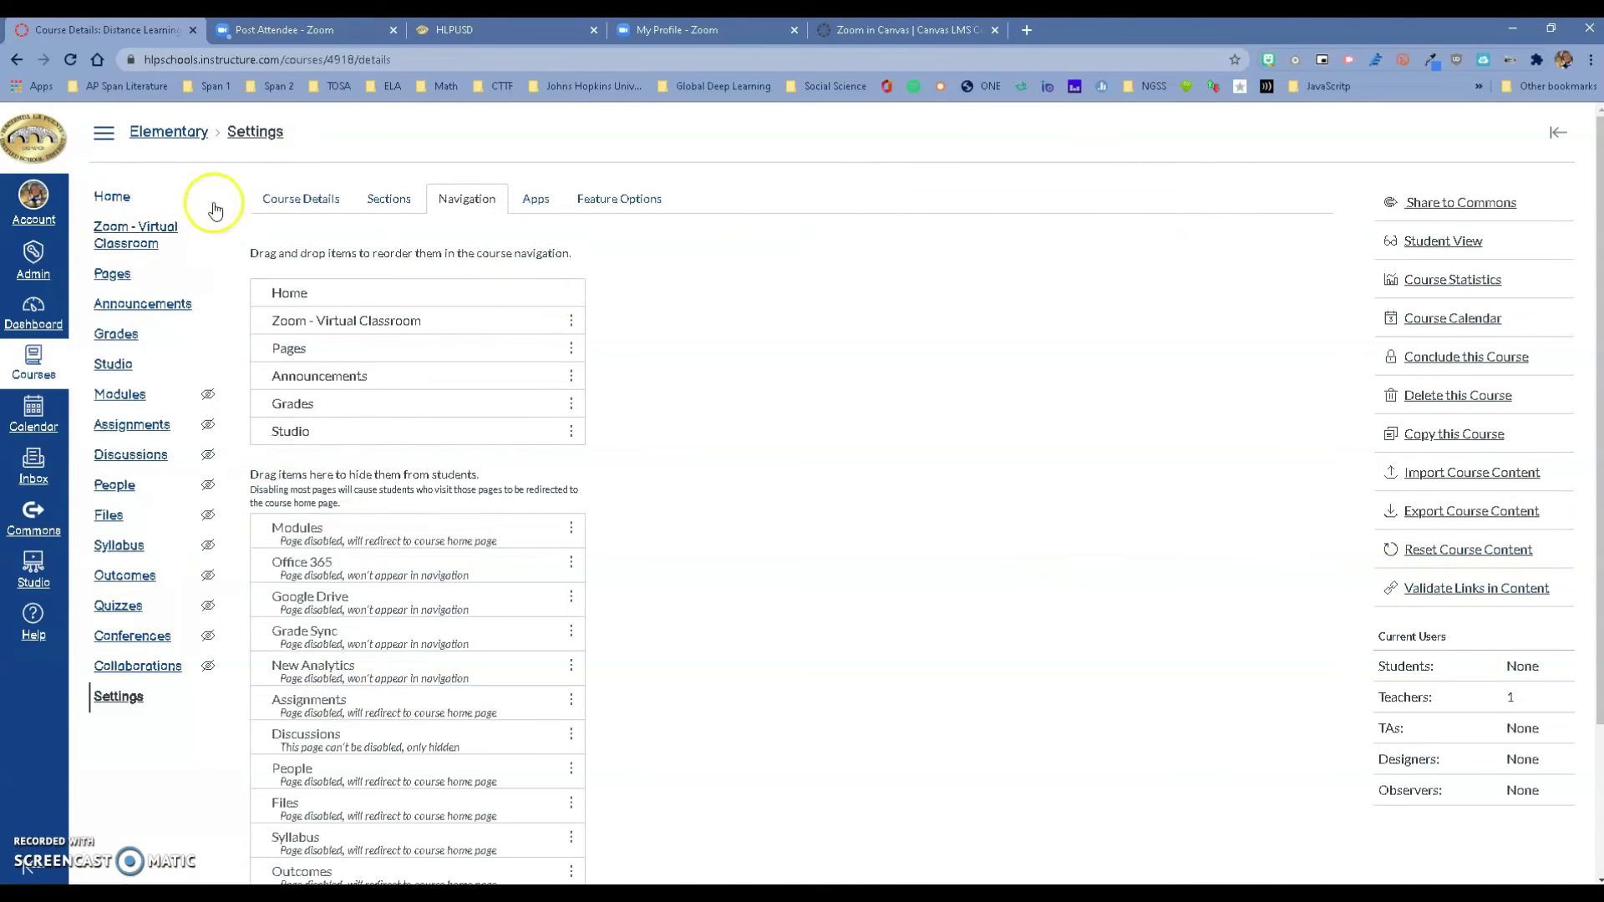
# In Student View, follow Zoom - Virtual Classroom to open the Zoom launch page in a new tab
pyautogui.click(111, 197)
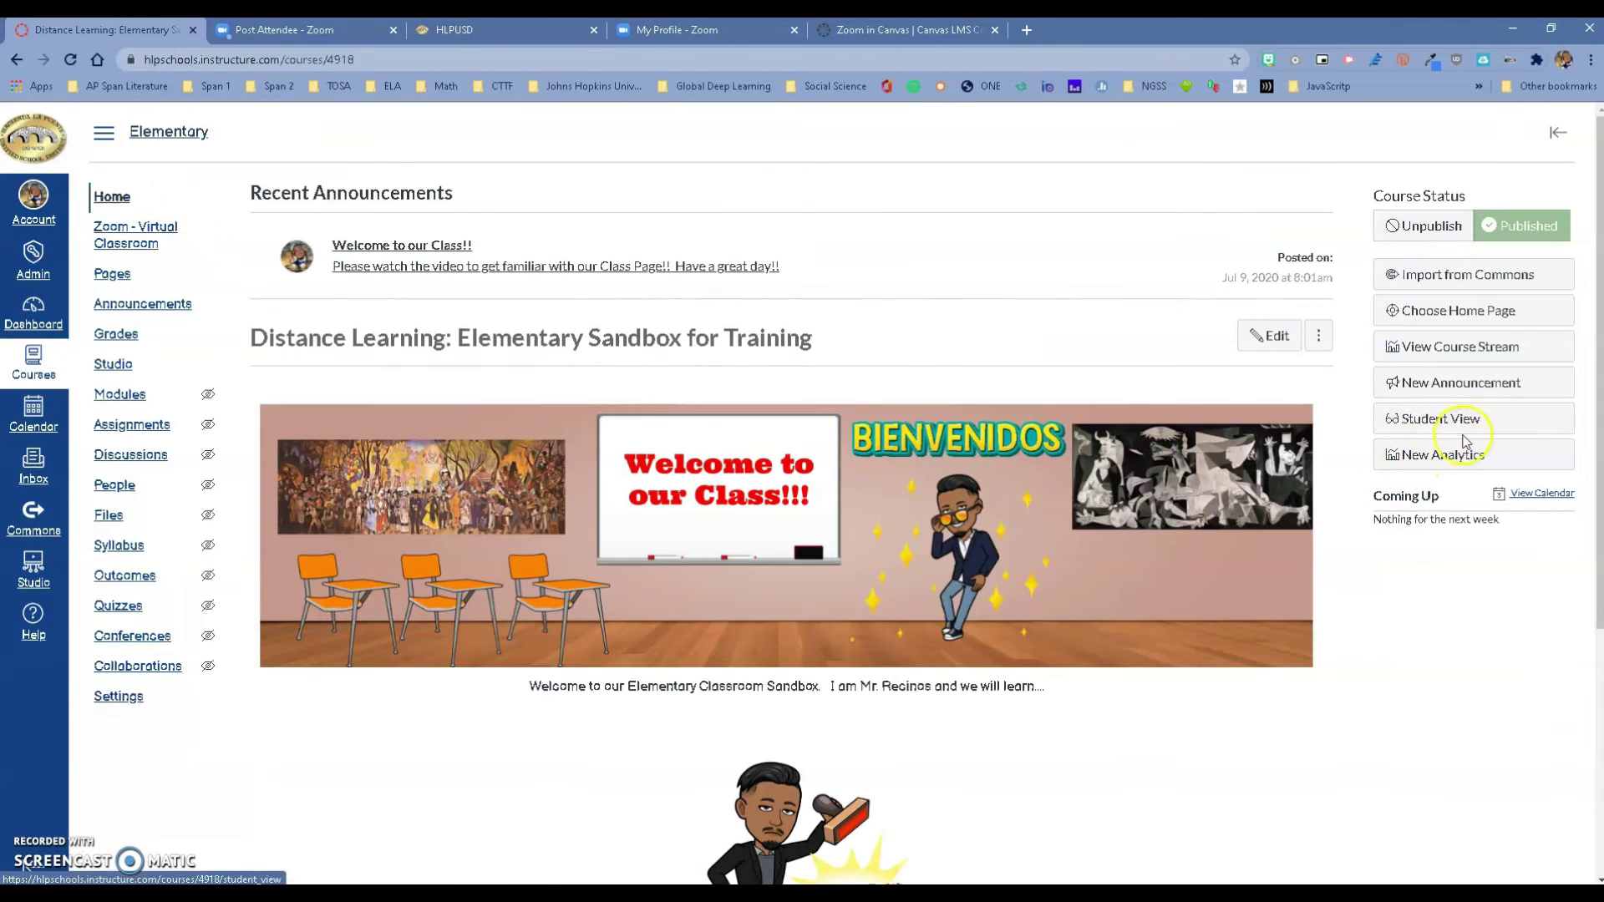
pyautogui.click(1468, 420)
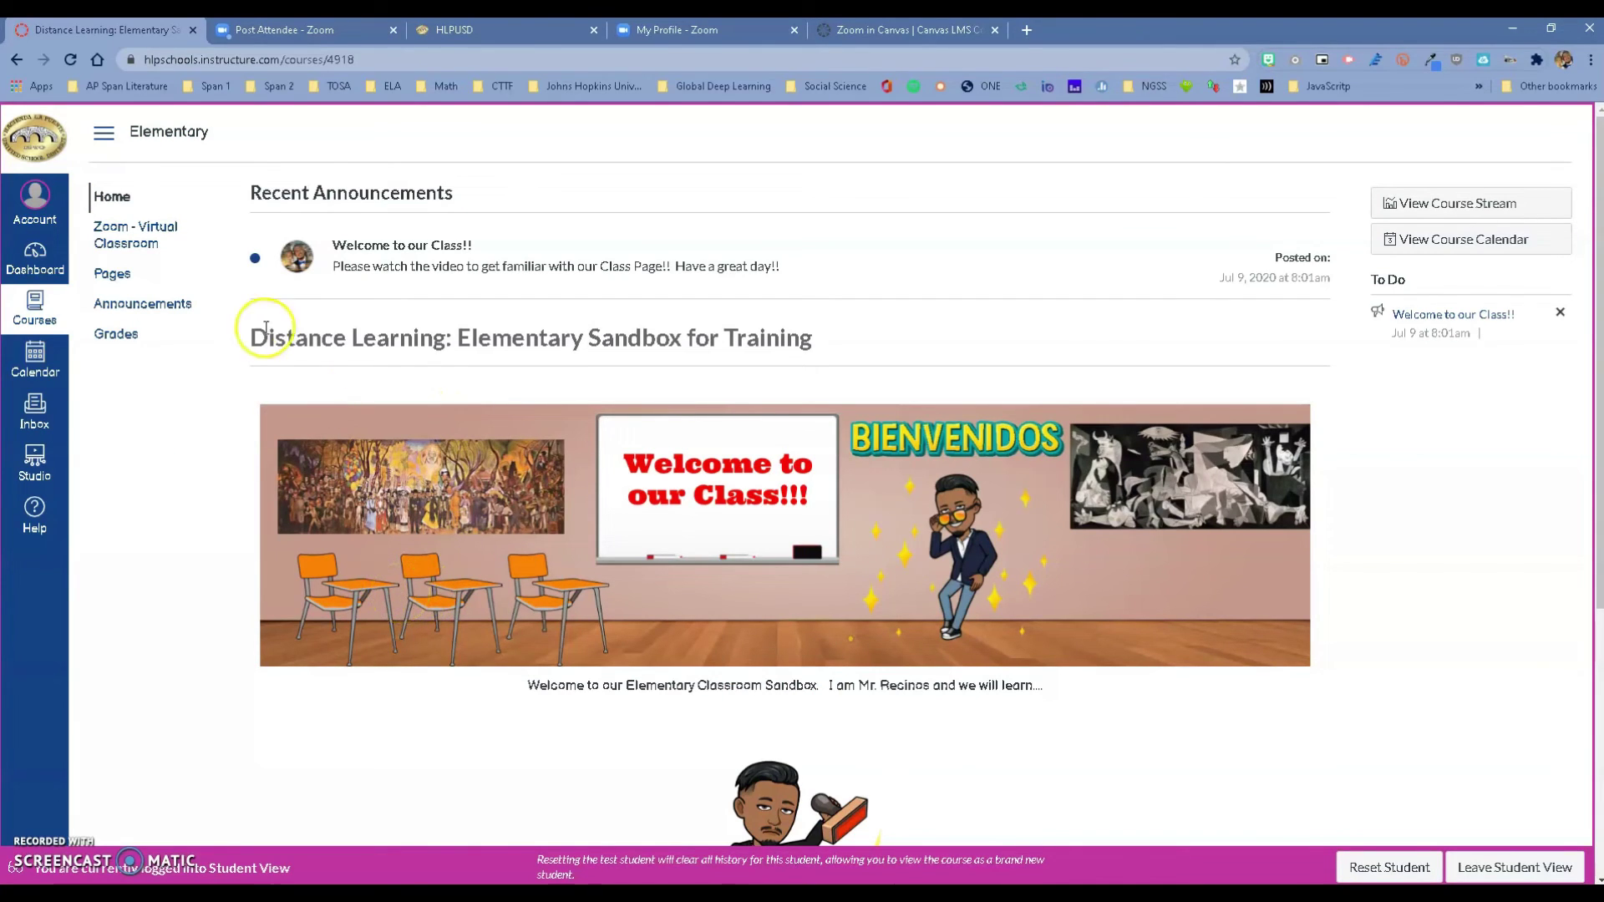
pyautogui.click(155, 239)
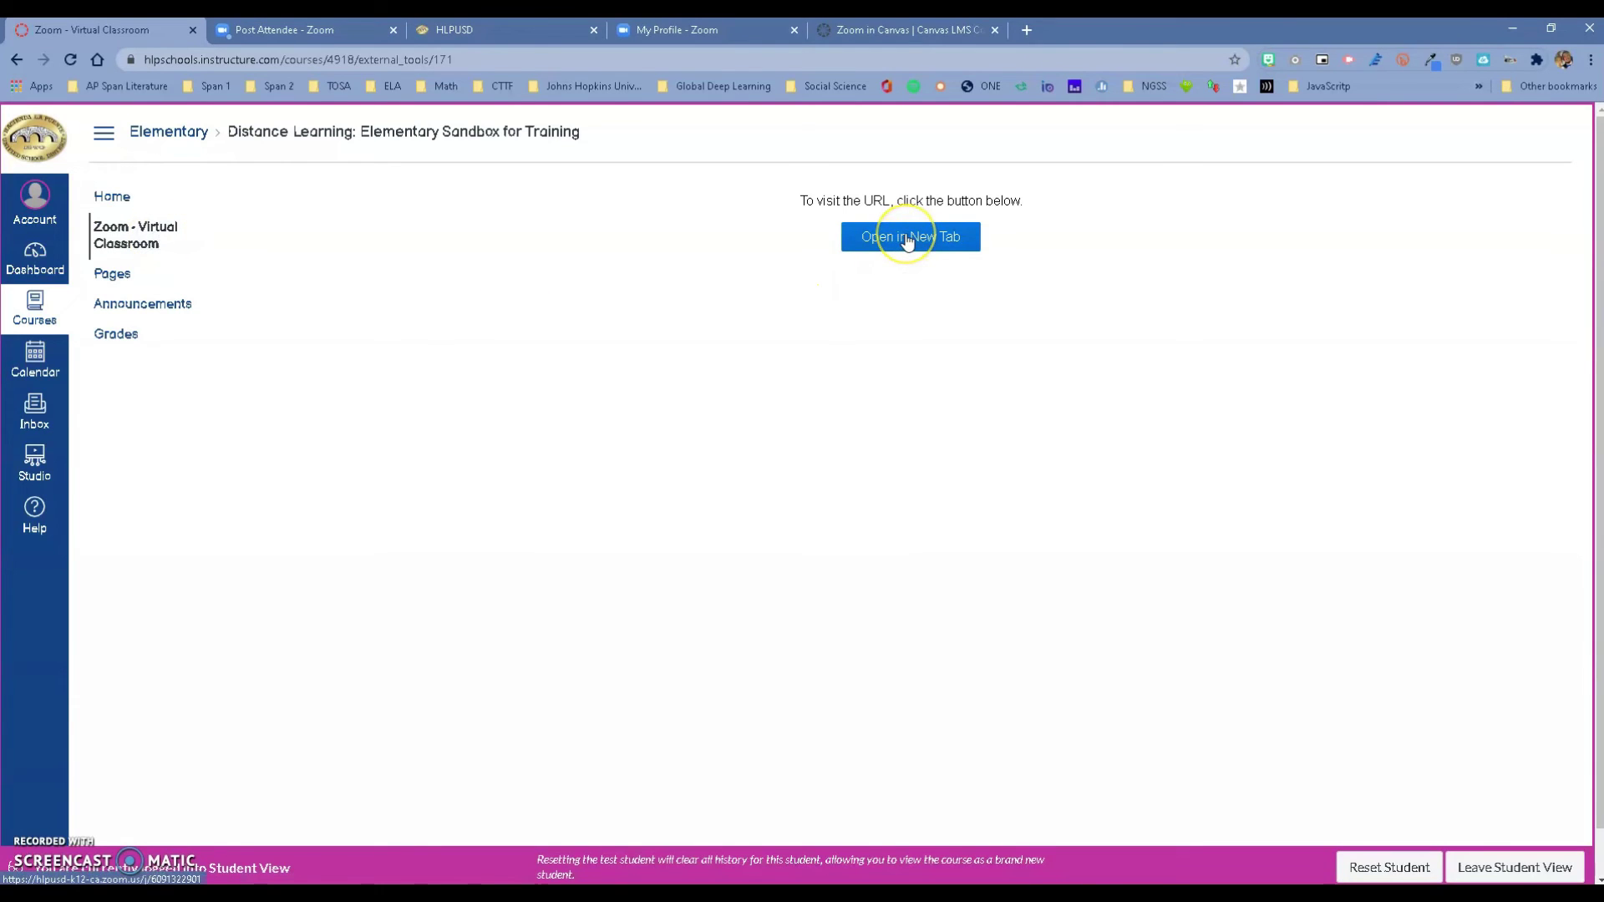
pyautogui.click(909, 240)
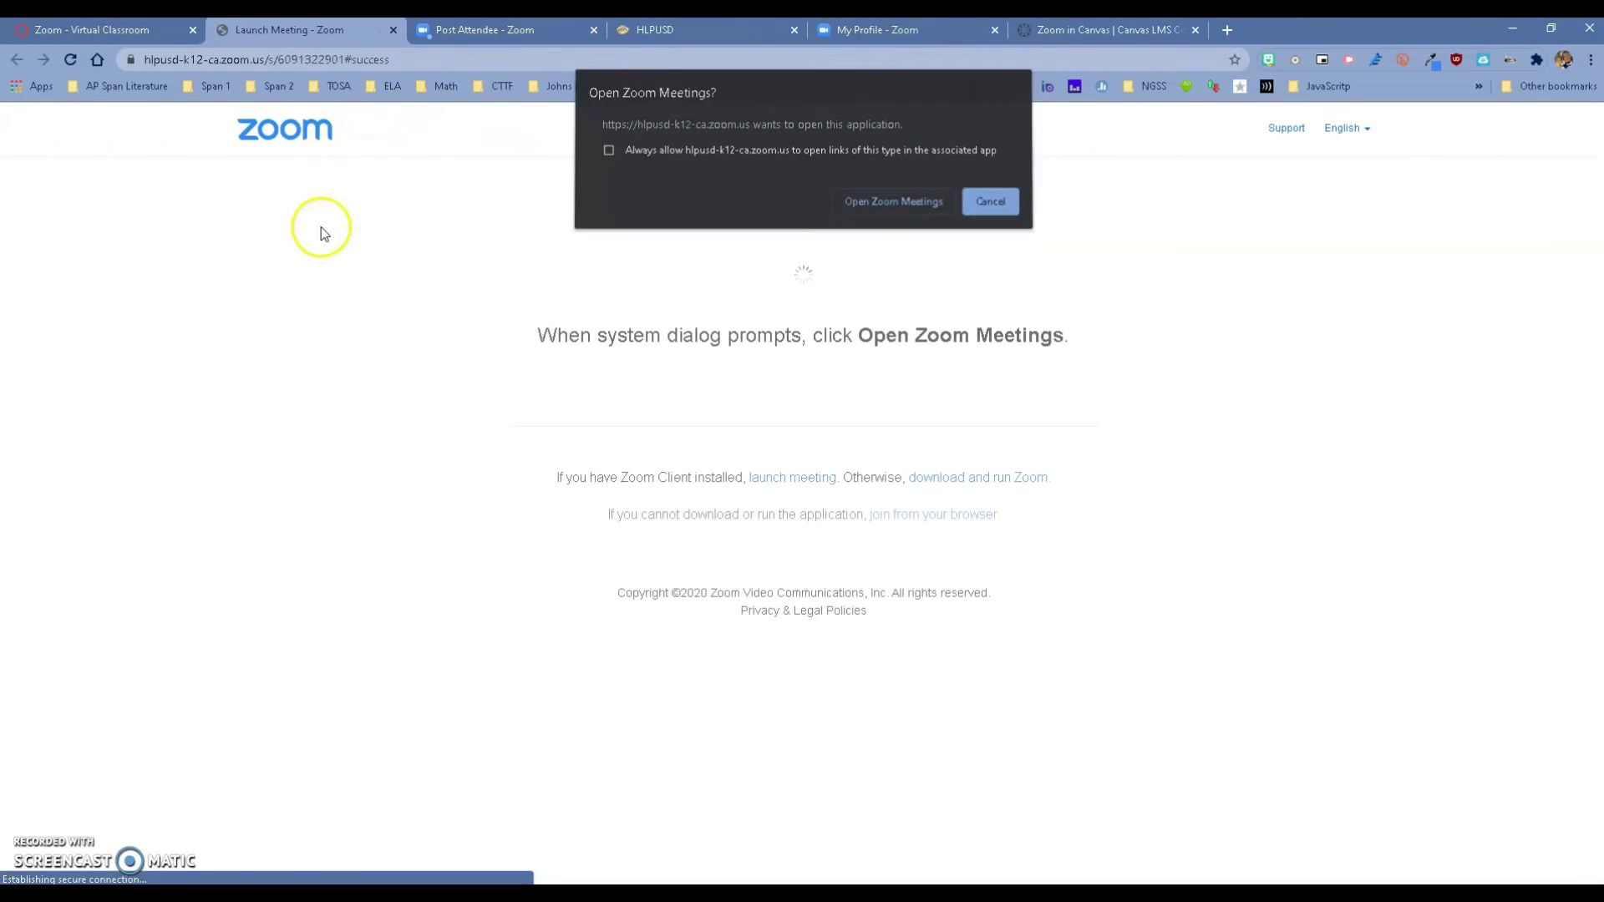